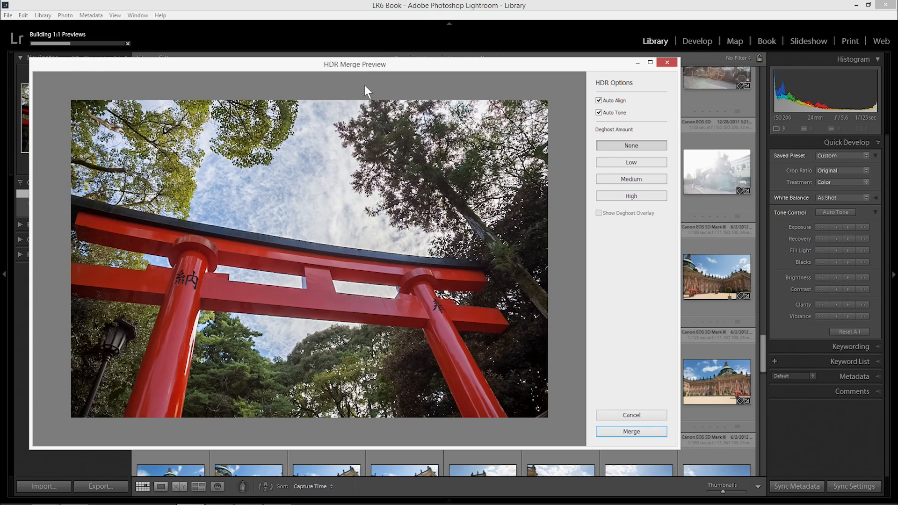
Move the HDR Merge preview window aside to examine the three bracketed gate exposures behind it, and bring it back
drag(358, 63, 537, 229)
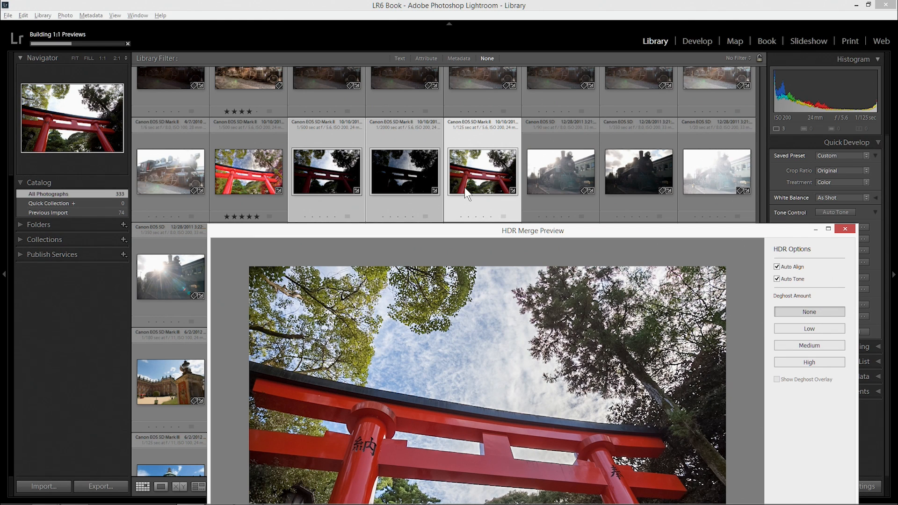
drag(466, 234, 473, 137)
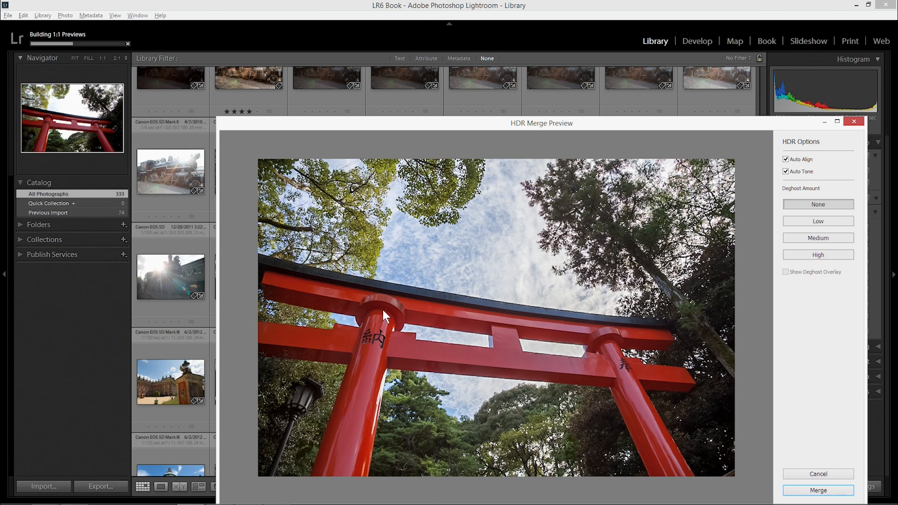
drag(519, 126, 514, 205)
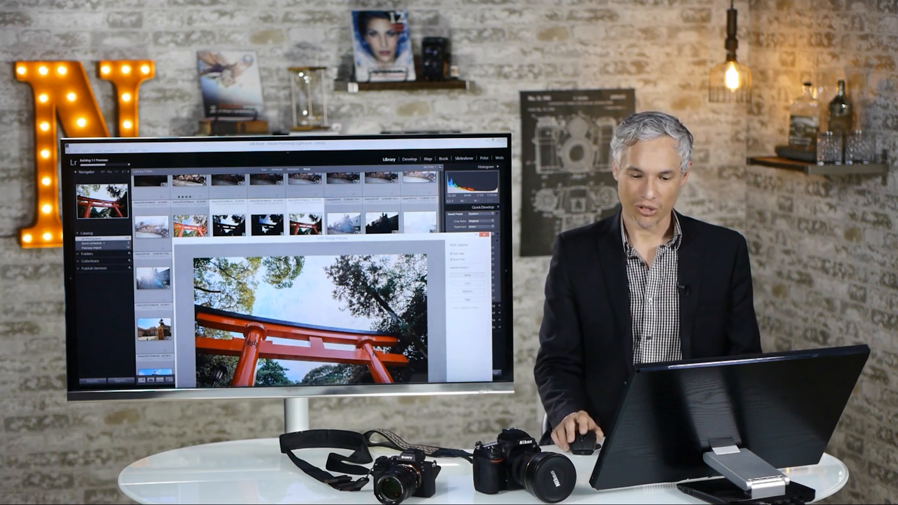
drag(297, 244, 246, 175)
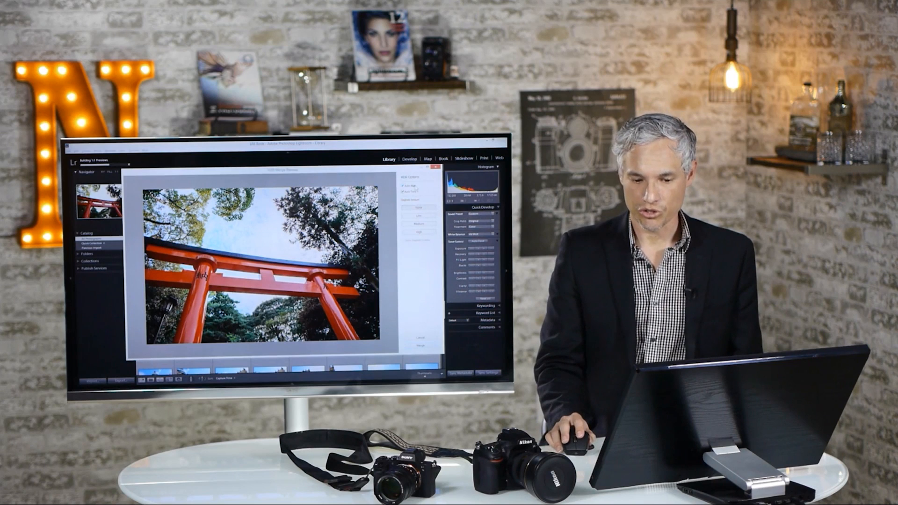
Compare the HDR preview with Auto Tone off and back on, and merge the three gate exposures
click(410, 193)
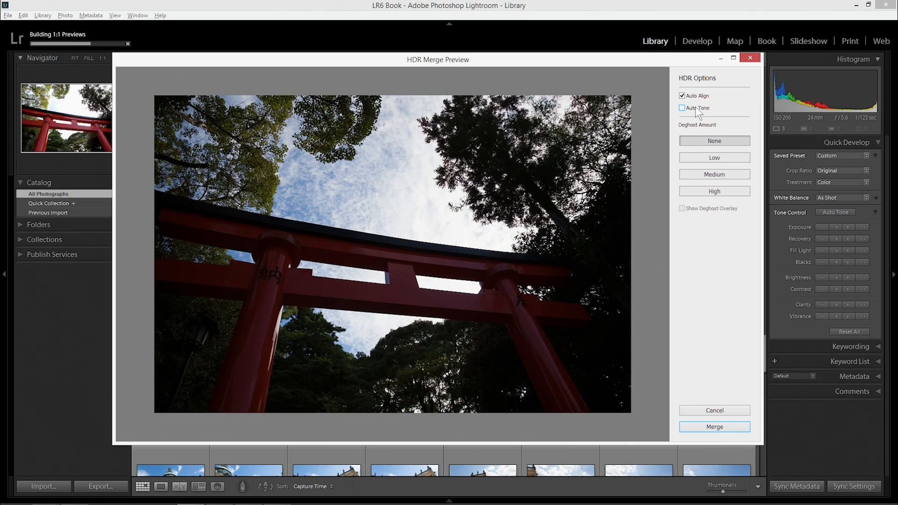
click(696, 108)
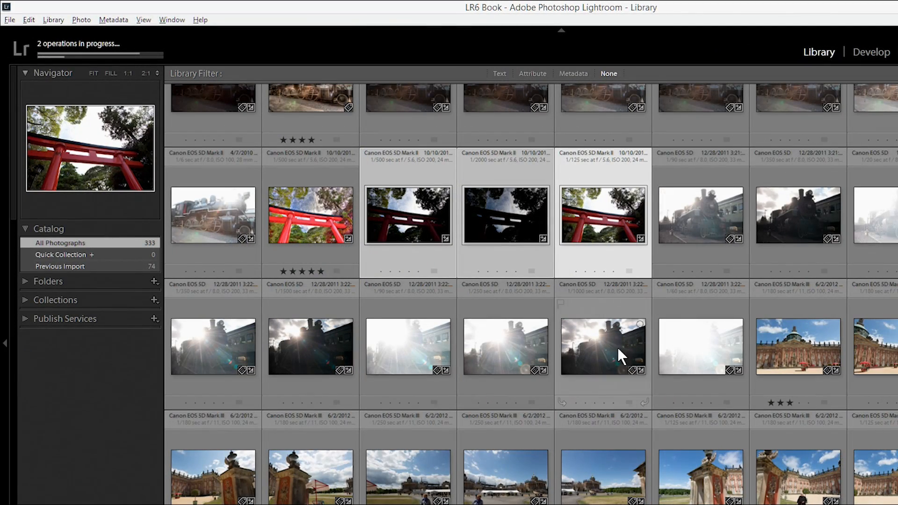
click(94, 44)
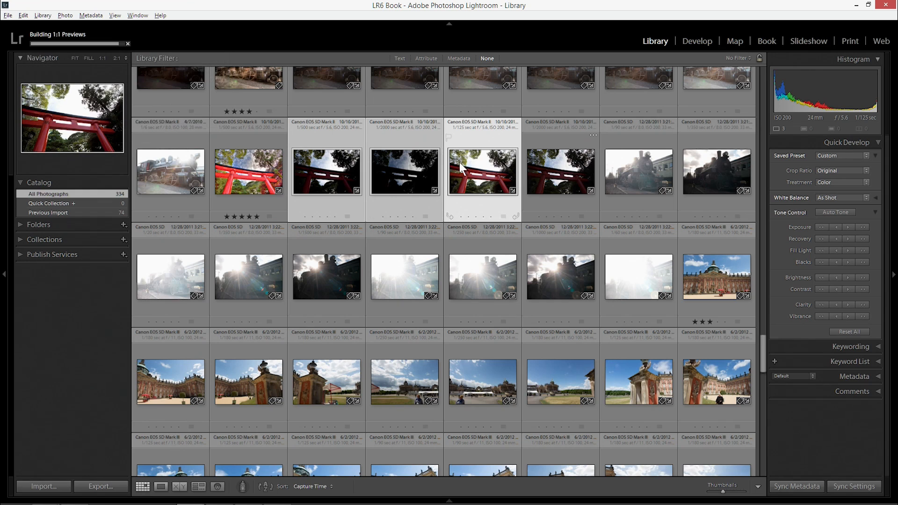
Select the newly merged HDR gate photo in the library grid and show the filmstrip
click(570, 159)
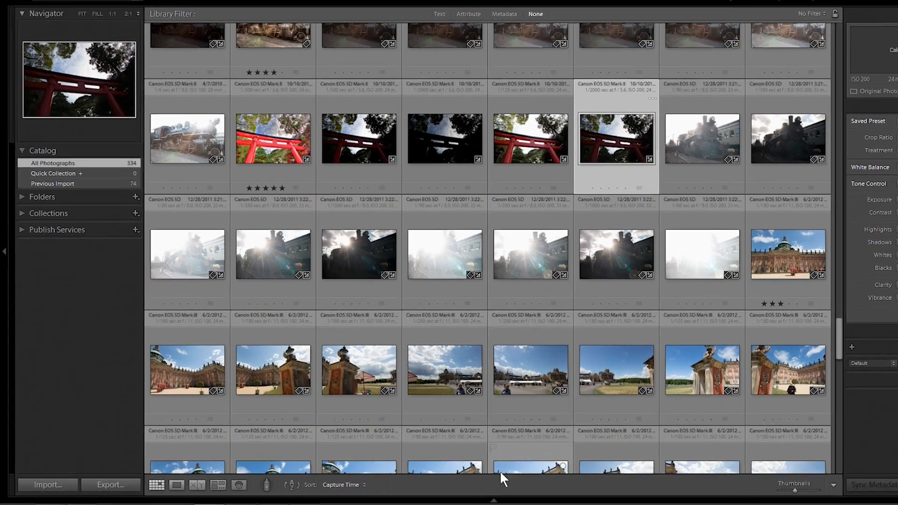
mouse_move(448, 501)
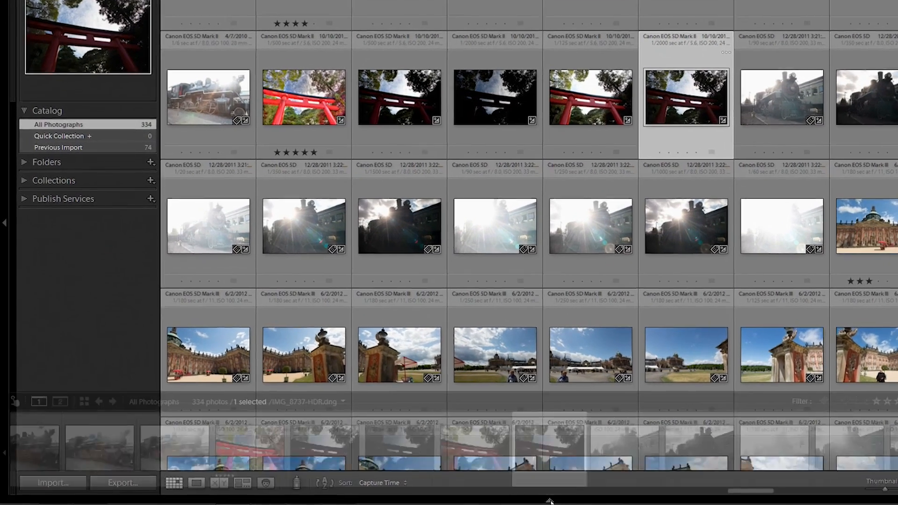
click(560, 500)
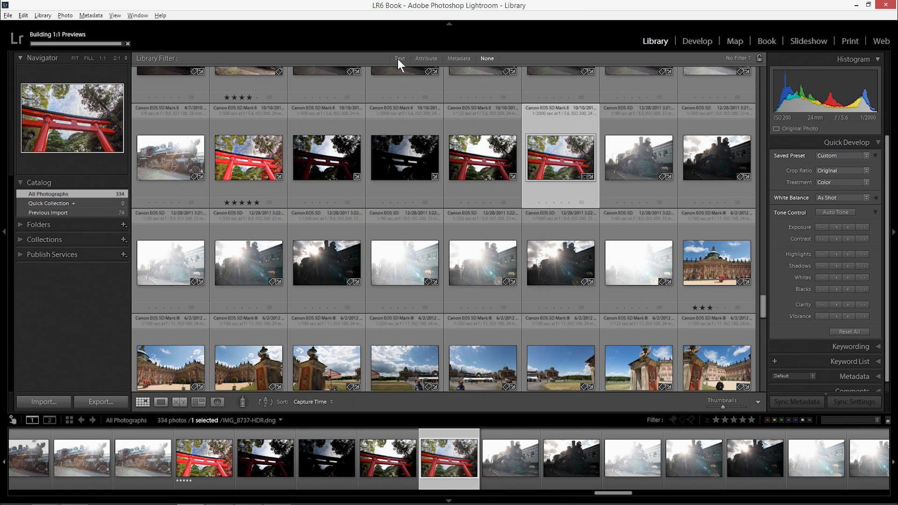
Filter the library by text in any searchable field to find the merged HDR file by its file name suffix
click(399, 59)
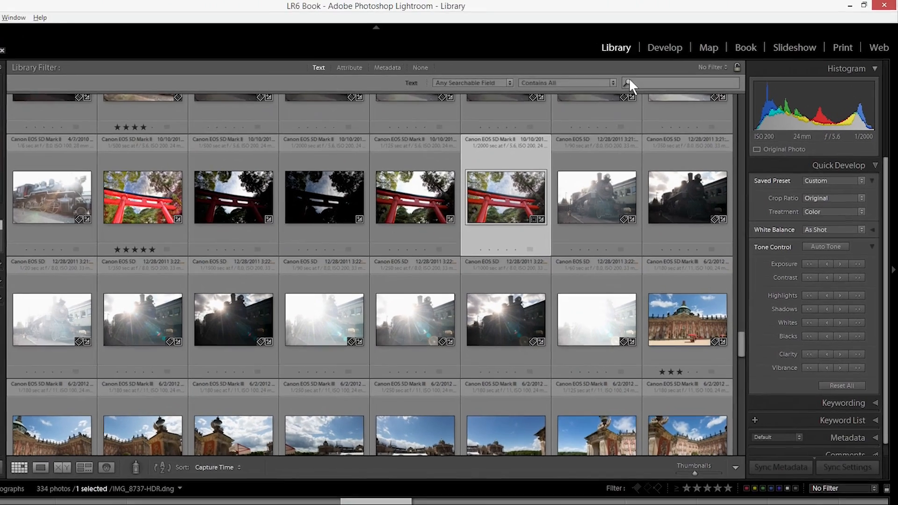
click(685, 72)
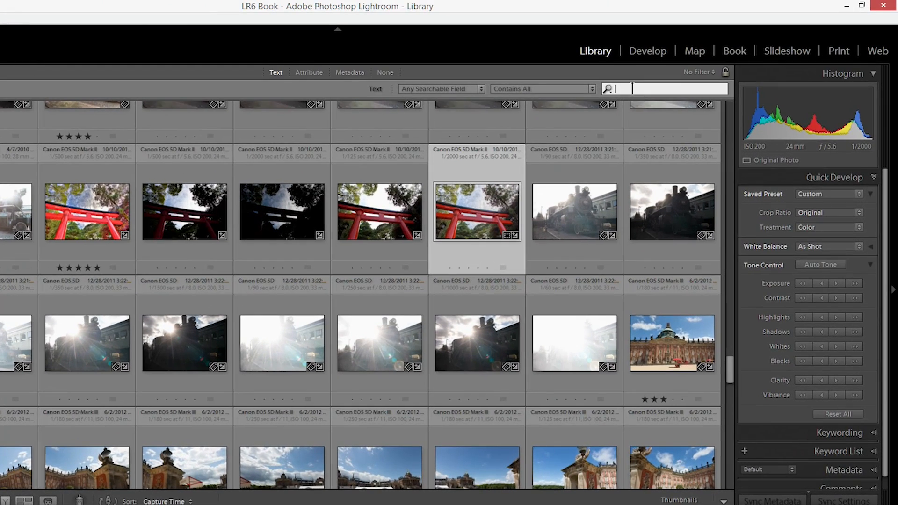
text(-)
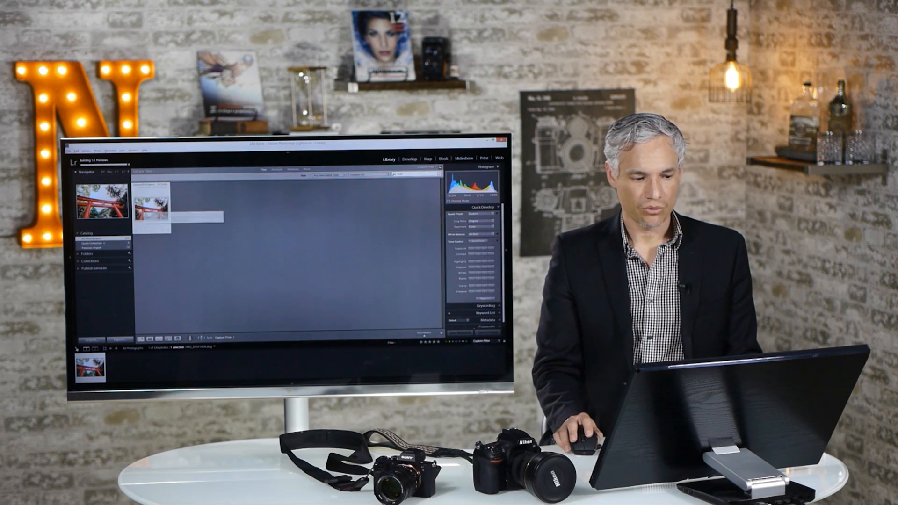
Open the merged HDR photo, hide the filmstrip and examine the gate beams, sky and foliage at 1:1 magnification
double_click(153, 211)
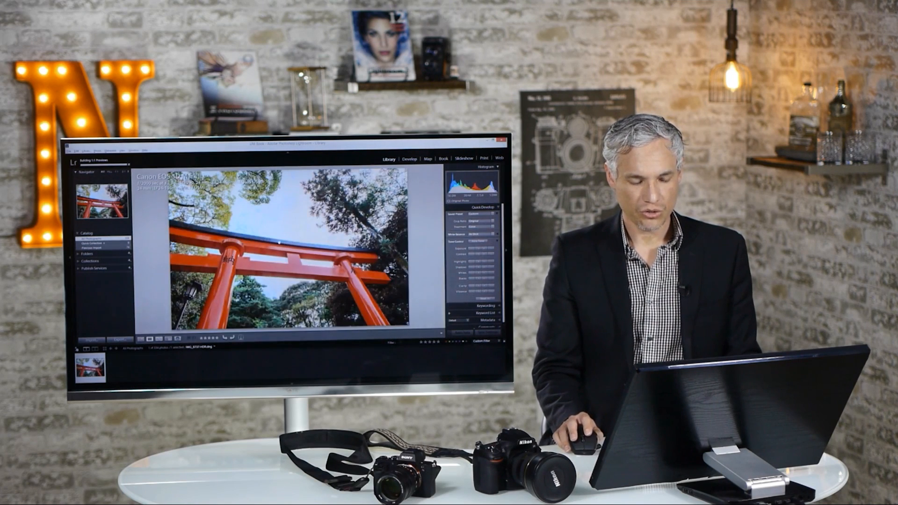
click(276, 238)
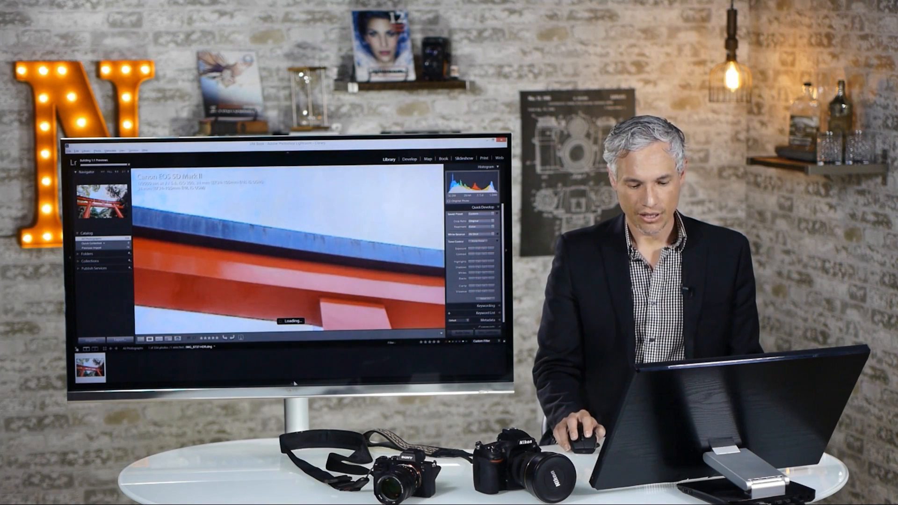
click(294, 385)
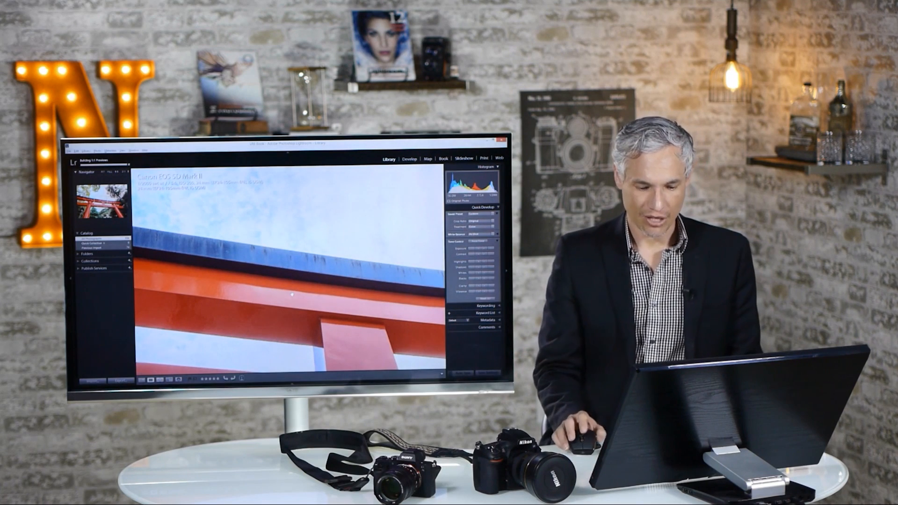
drag(254, 309, 265, 274)
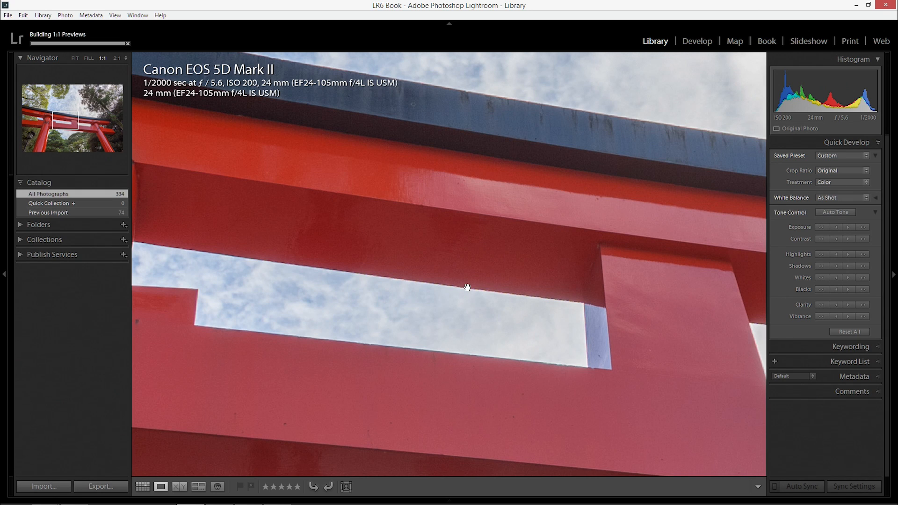
drag(537, 291, 660, 399)
drag(341, 264, 541, 324)
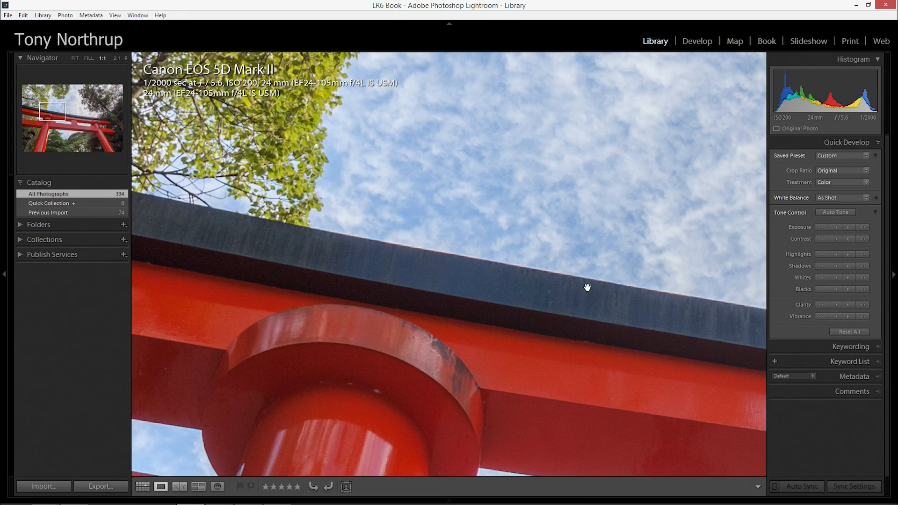
drag(306, 241, 589, 317)
drag(345, 157, 367, 321)
drag(407, 160, 345, 261)
drag(532, 186, 366, 207)
drag(647, 183, 459, 181)
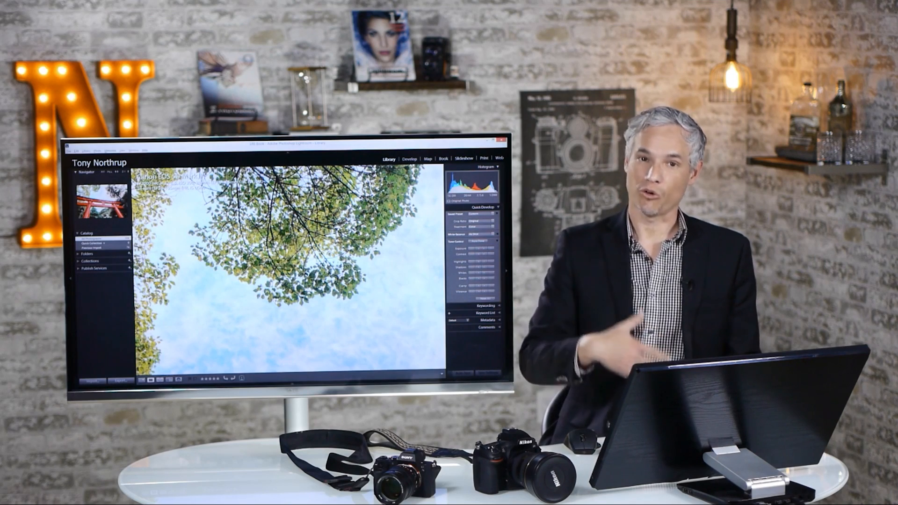
click(280, 294)
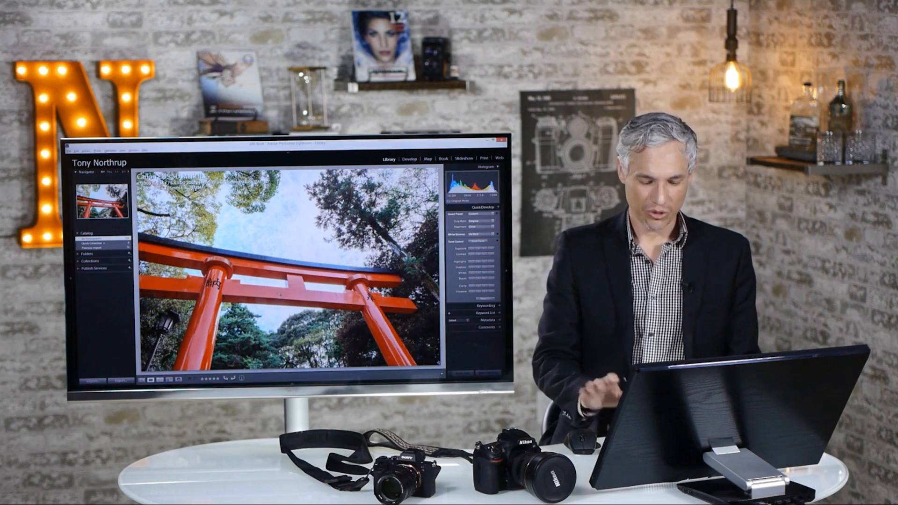
Remove the text filter from the library and open the 1/125 sec gate exposure in Loupe view
key(g)
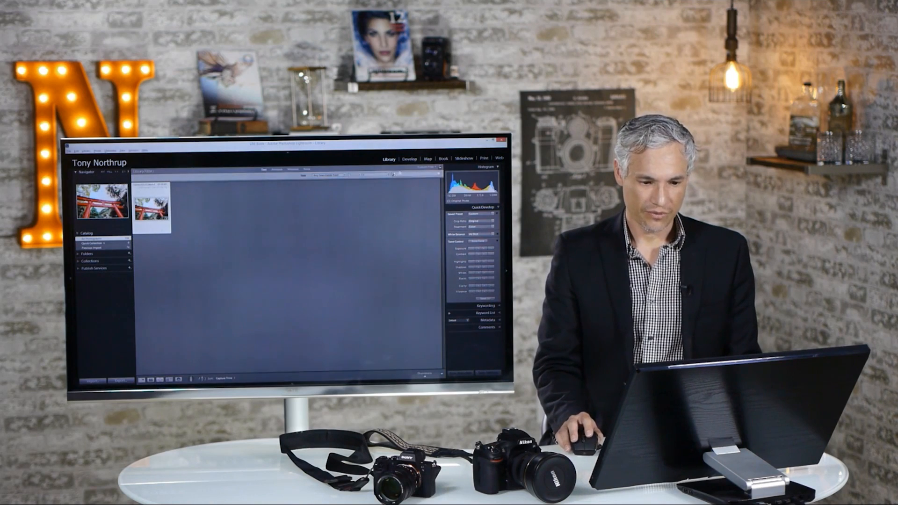
click(306, 169)
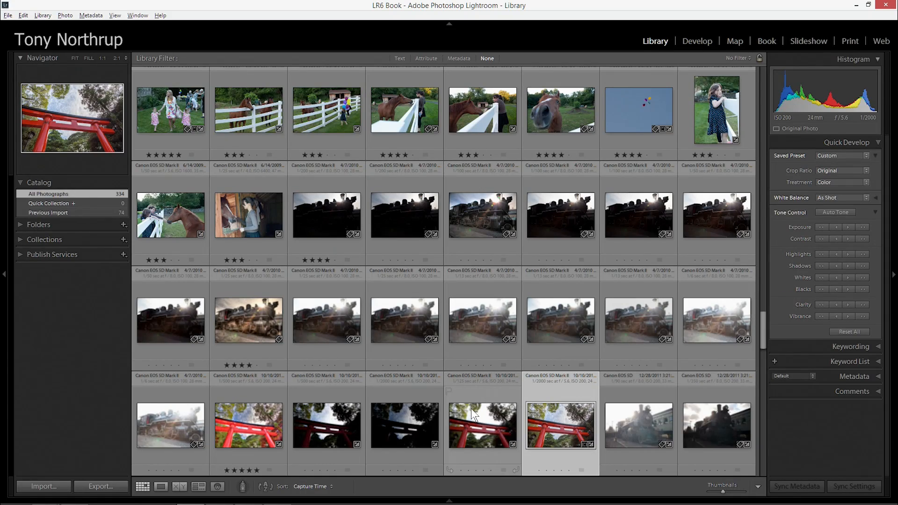
double_click(486, 411)
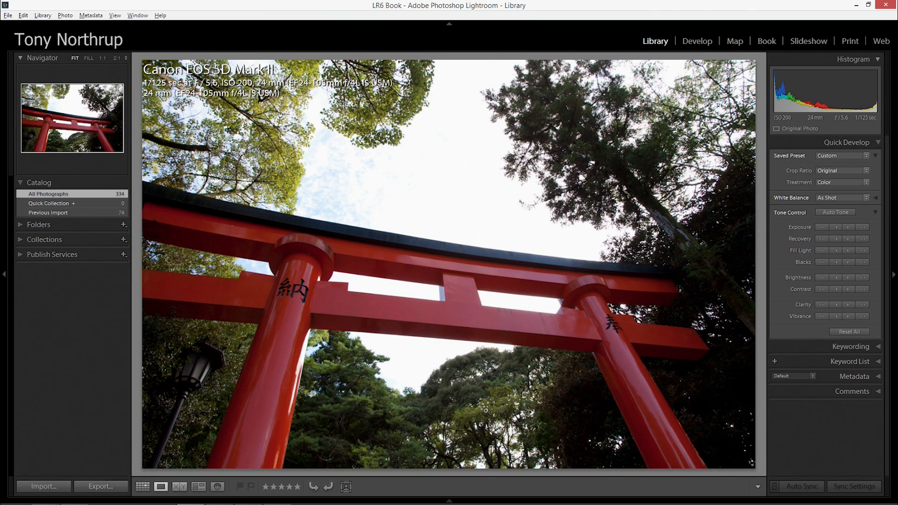
Compare the 1/125 sec exposure with the merged HDR photo, and open the merged photo in Develop
key(Right)
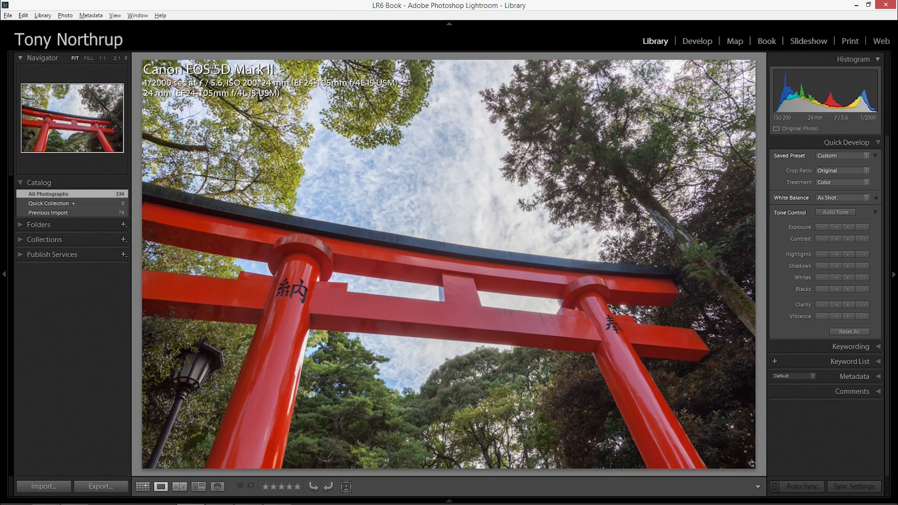
key(Left)
key(Right)
click(692, 41)
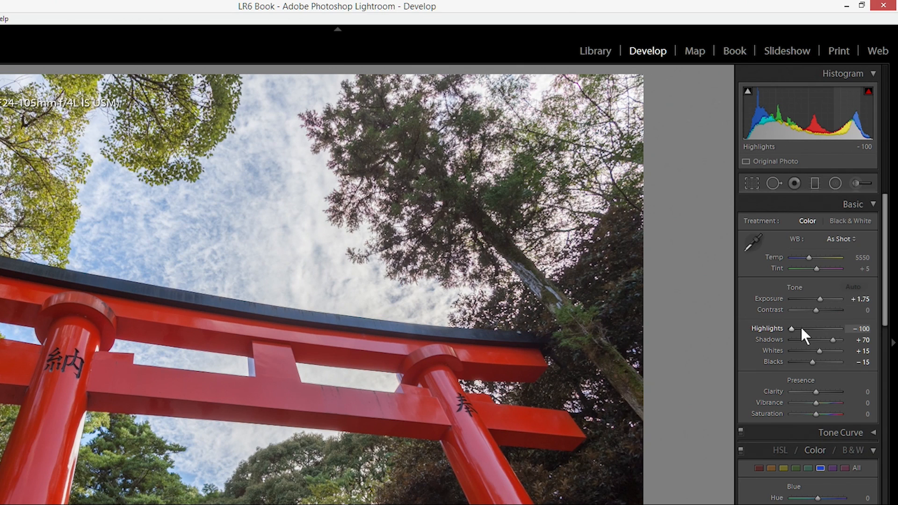
Try resetting the merged photo's Exposure and Highlights to 0, and undo both resets
double_click(770, 299)
double_click(770, 329)
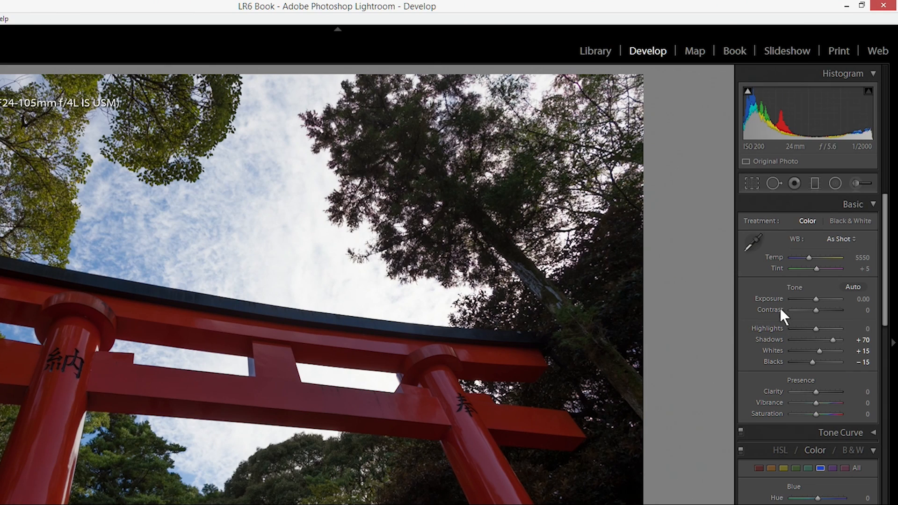
key(ctrl+z)
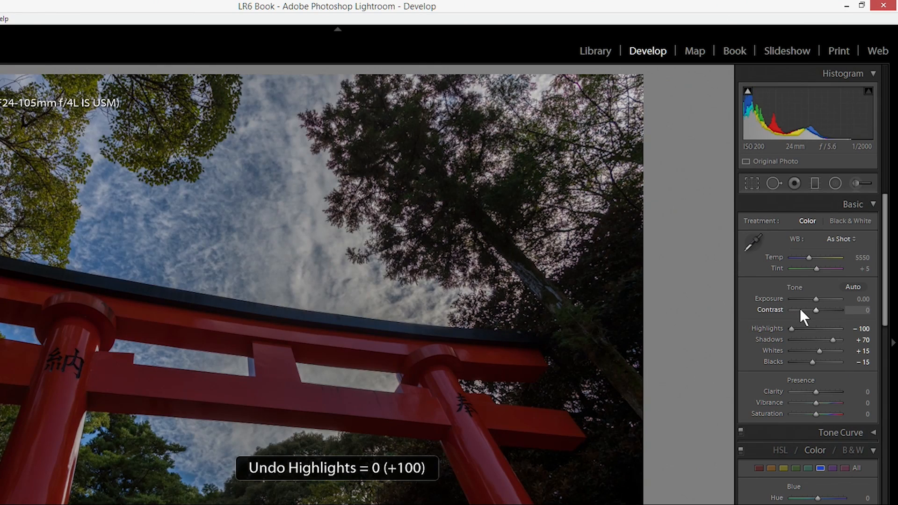
key(ctrl+z)
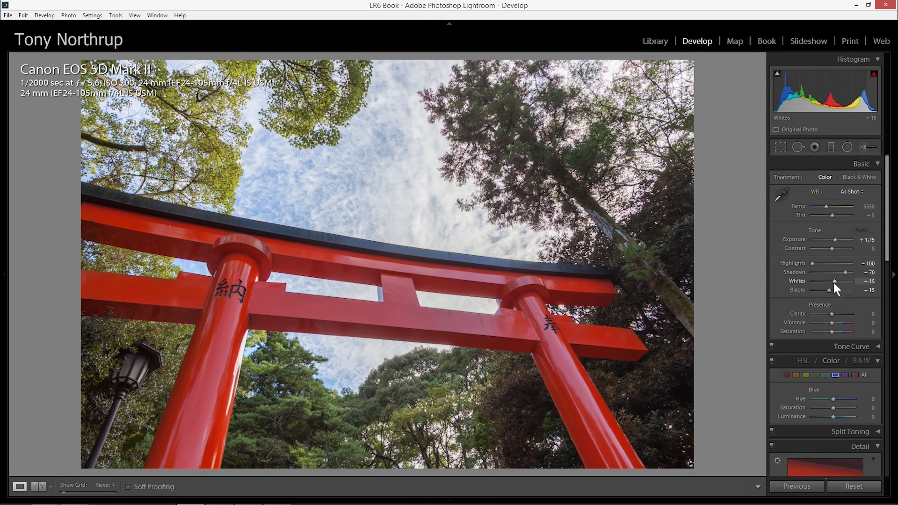
Adjust the merged HDR photo's tone with Blacks at −33, Whites at +43 and Exposure at +1.57
drag(829, 290, 826, 290)
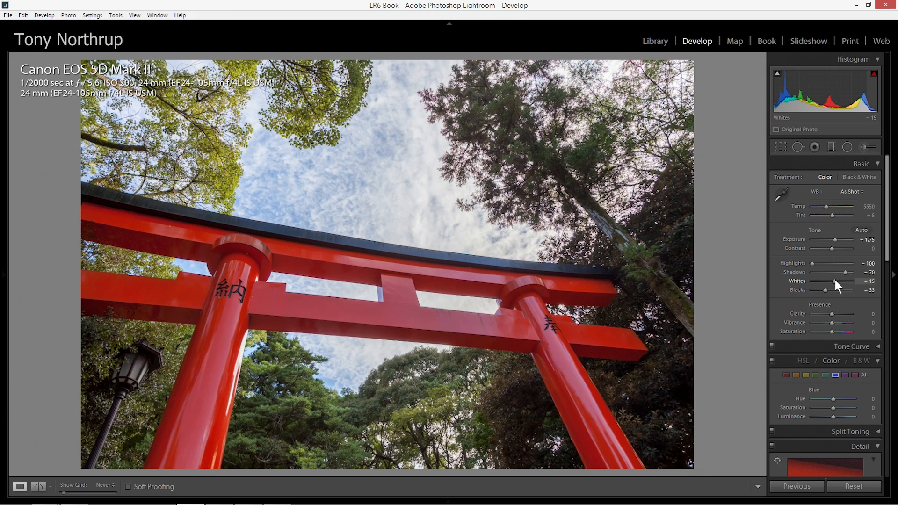
drag(835, 279, 840, 281)
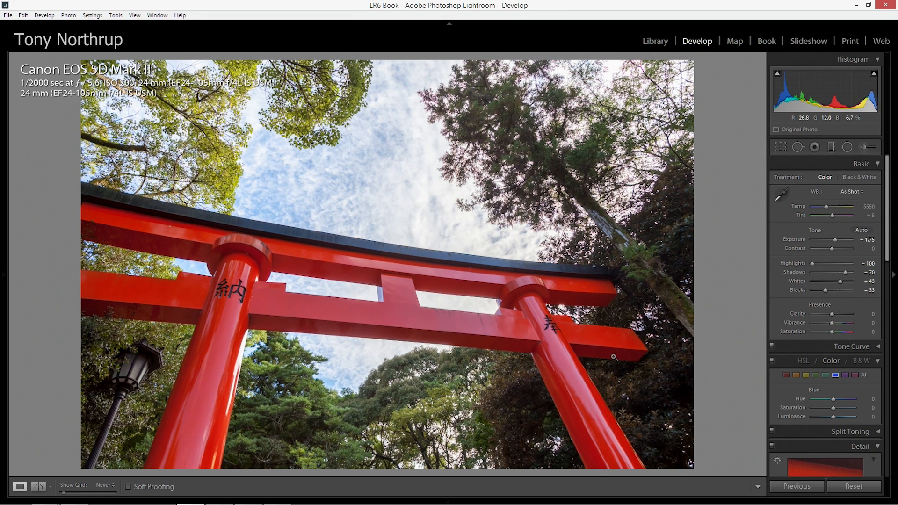
click(835, 238)
key(Down)
Return to the library grid and open the original 1/125 sec gate exposure in Develop
key(g)
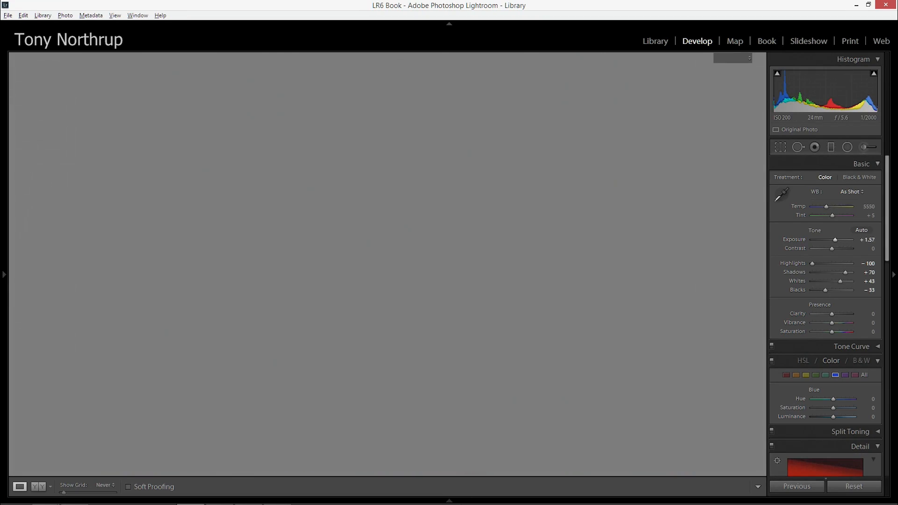
double_click(478, 412)
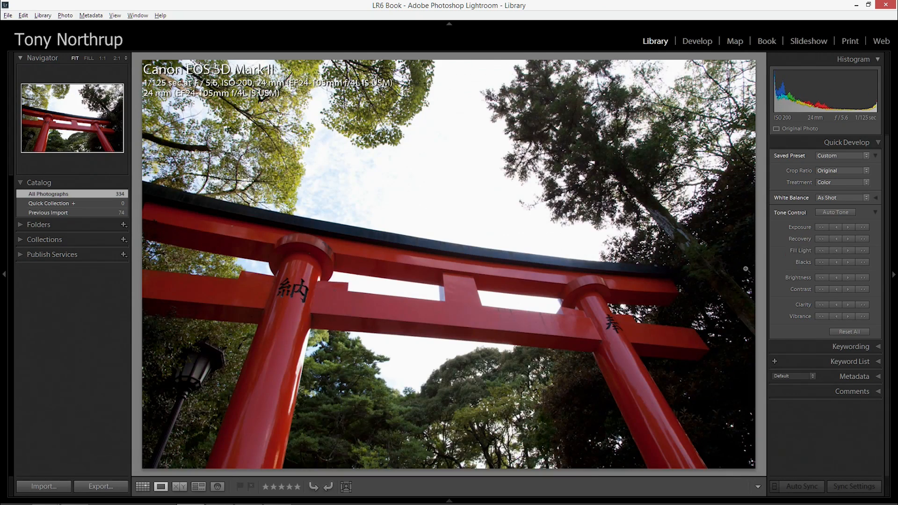
click(697, 41)
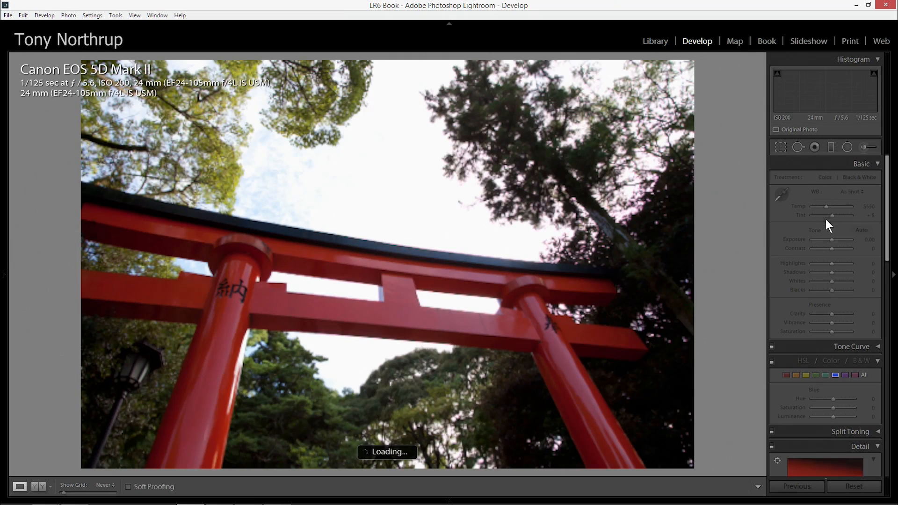
Try raising the single exposure's Exposure to +4.00, and reset it to 0
drag(831, 240, 854, 239)
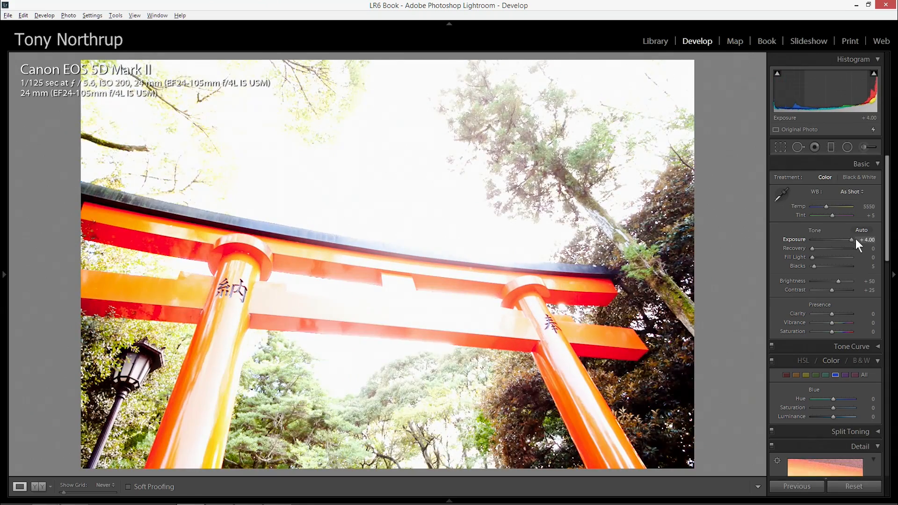
double_click(795, 239)
mouse_move(479, 500)
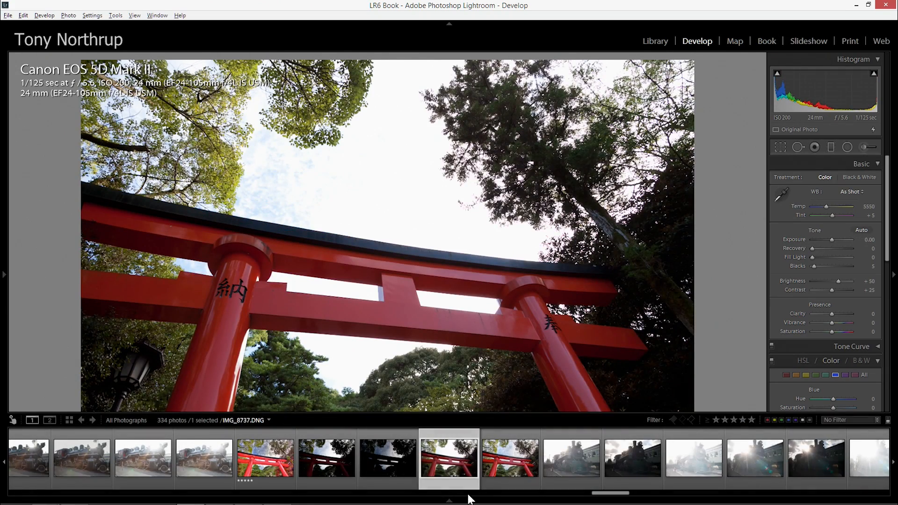
Go back to the merged HDR gate photo, test its Exposure up to +5.00, and settle on +1.91
key(Right)
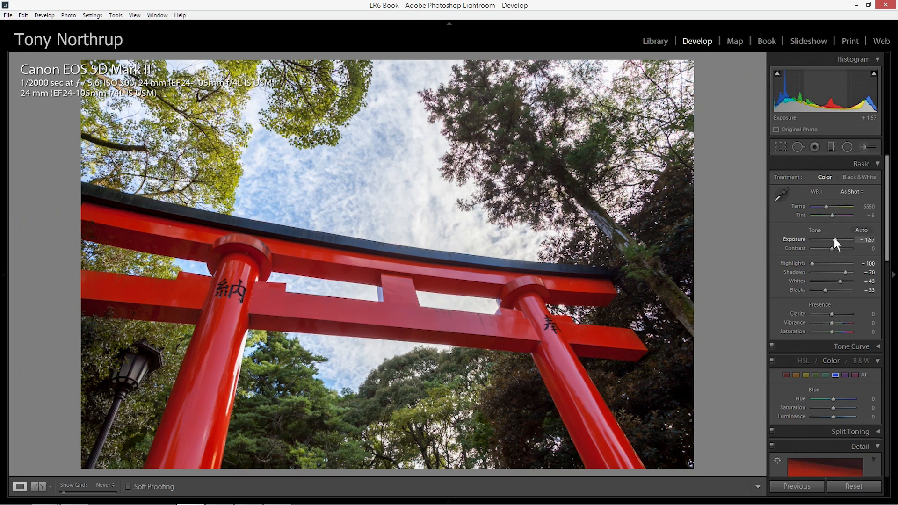
mouse_move(838, 239)
mouse_down()
mouse_move(799, 239)
mouse_move(854, 242)
mouse_move(843, 241)
mouse_up()
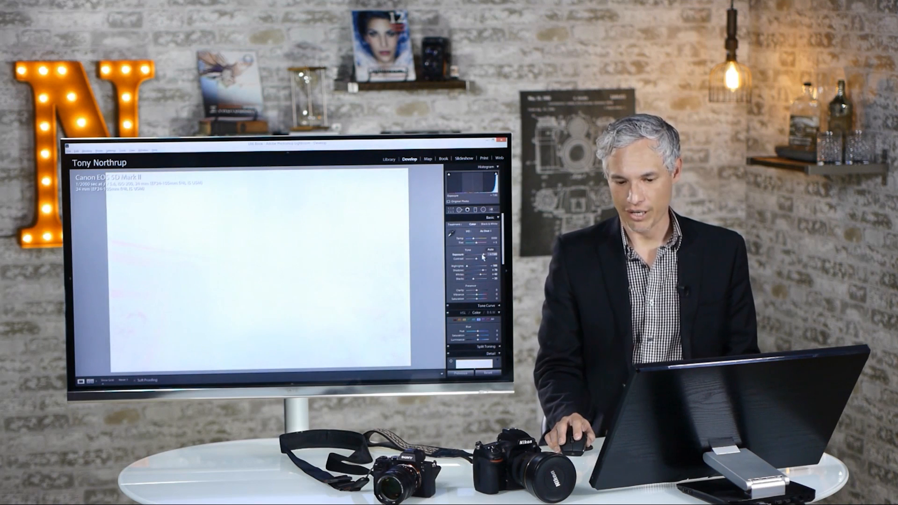
drag(483, 257, 482, 257)
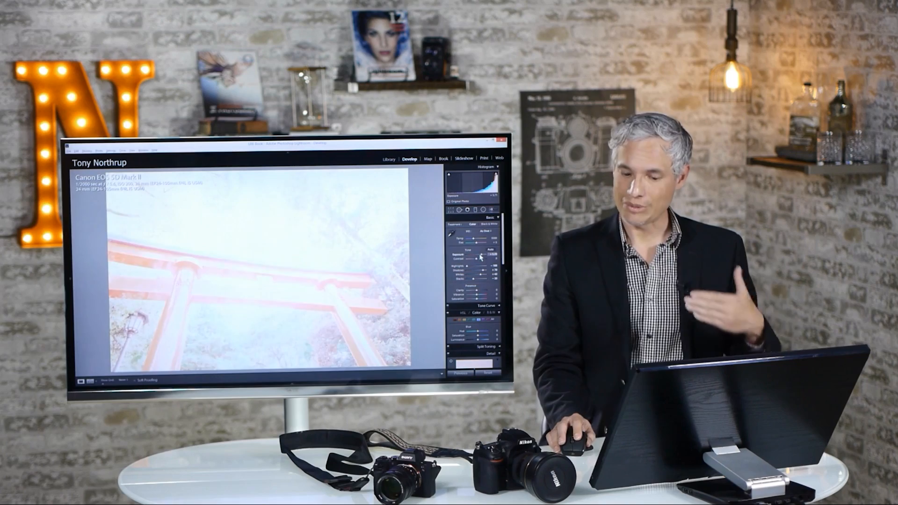
drag(481, 256, 480, 257)
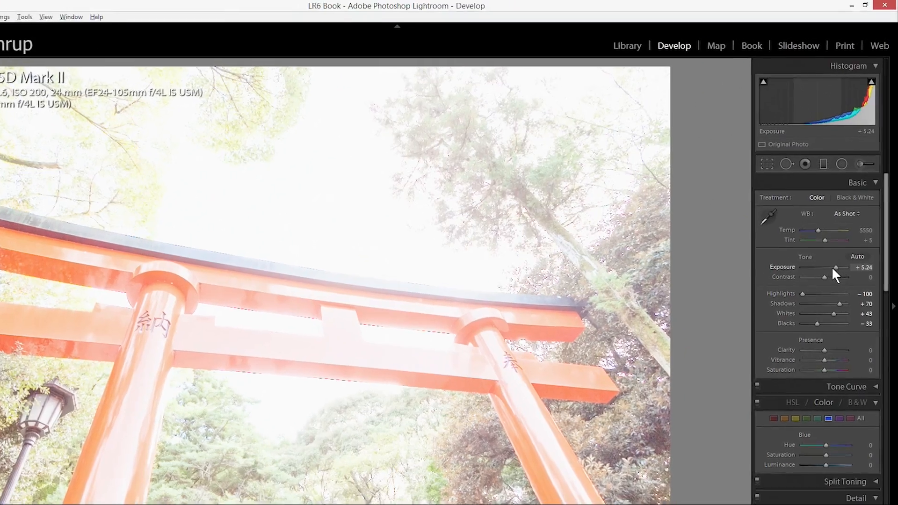
drag(832, 266, 823, 298)
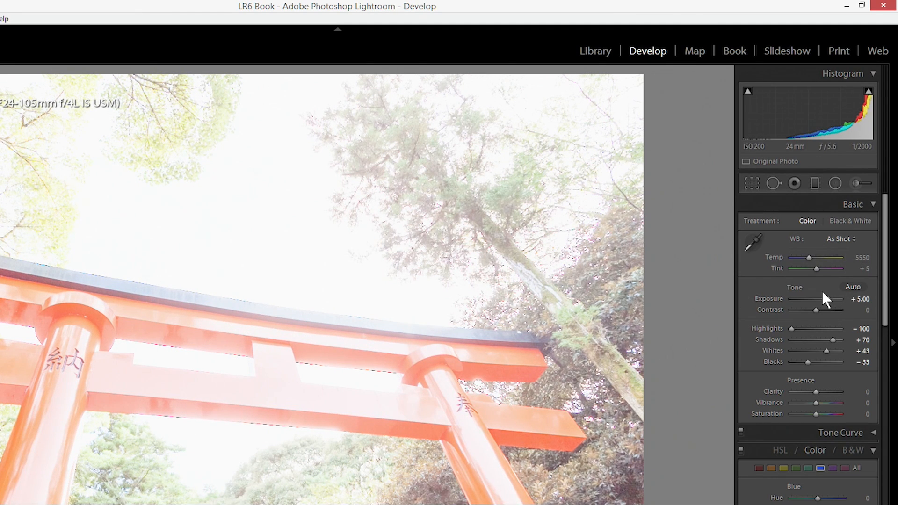
drag(832, 299, 822, 296)
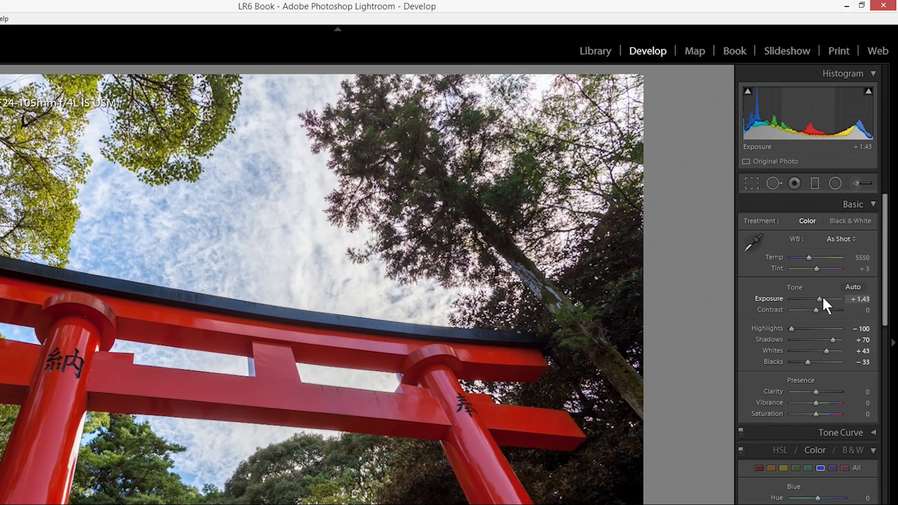
drag(822, 296, 820, 299)
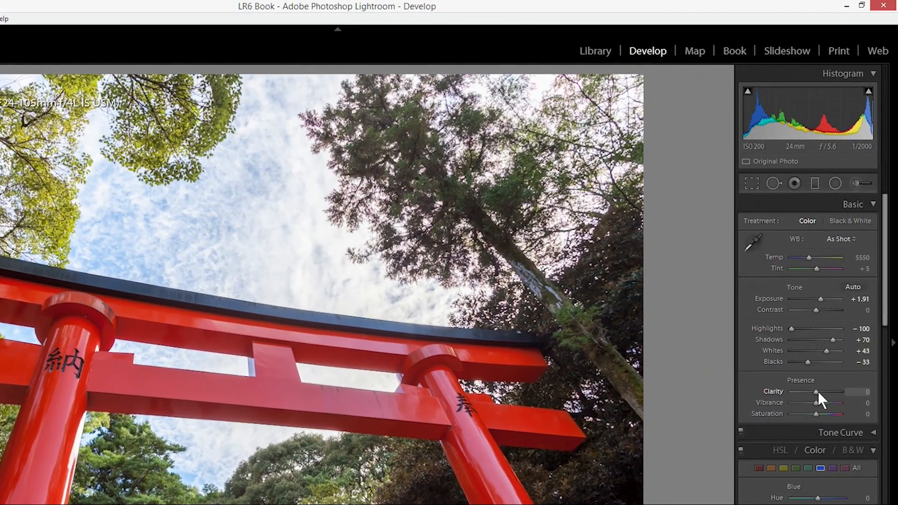
Adjust the merged HDR photo with Clarity at +100, Vibrance at +74 and Contrast at −67
drag(817, 391, 856, 389)
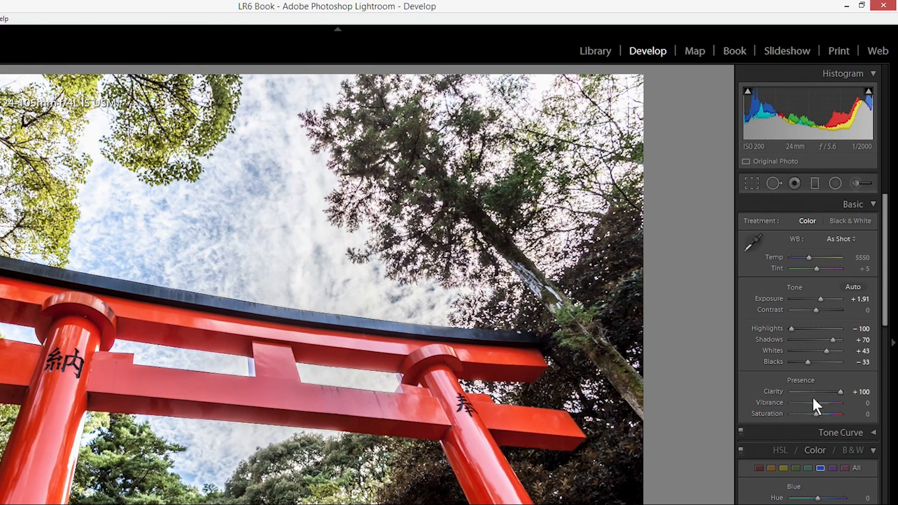
double_click(771, 390)
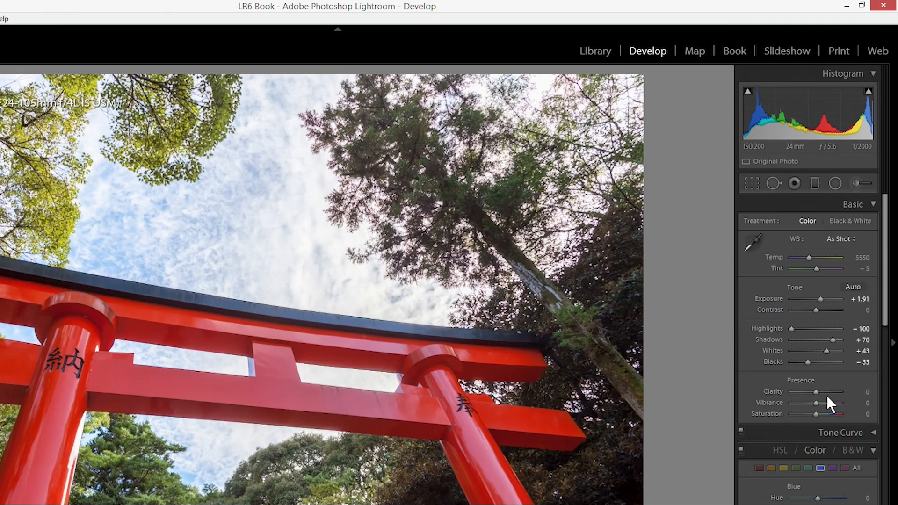
drag(815, 392, 854, 391)
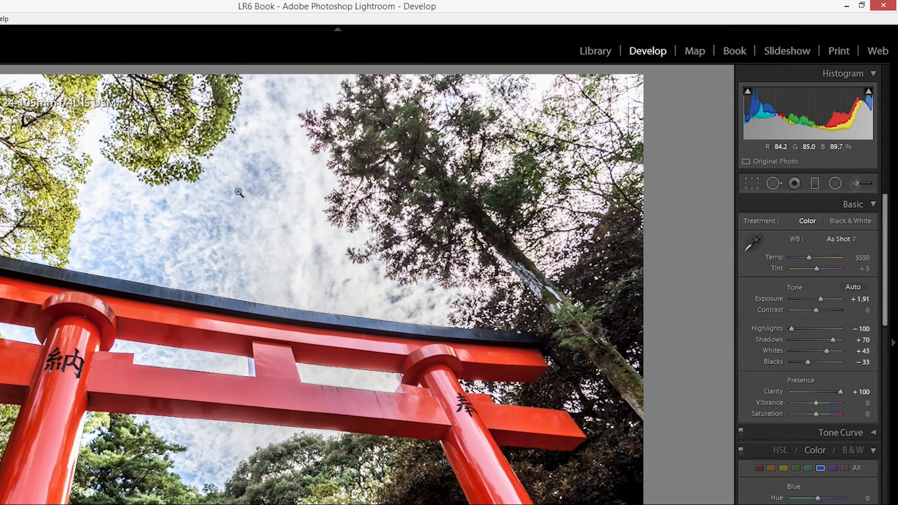
drag(814, 402, 832, 403)
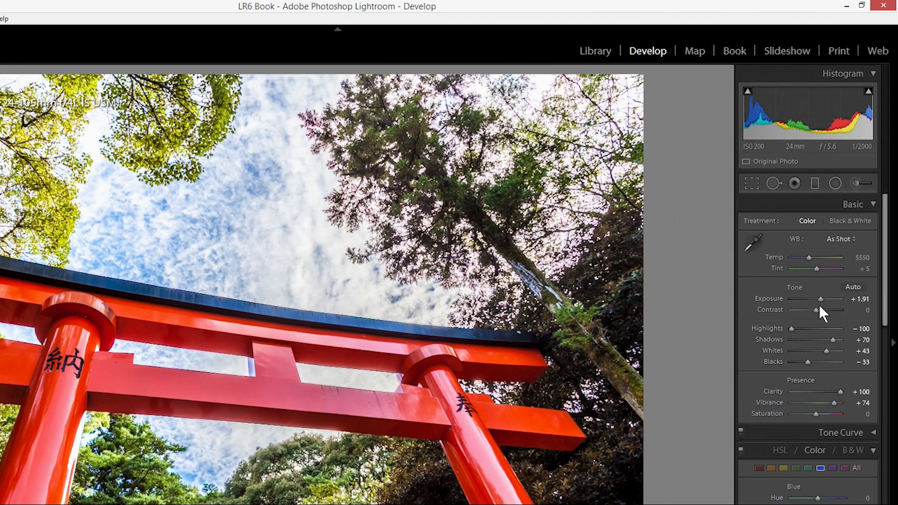
mouse_move(816, 310)
mouse_down()
mouse_move(786, 309)
mouse_move(832, 312)
mouse_move(788, 309)
mouse_move(799, 312)
mouse_up()
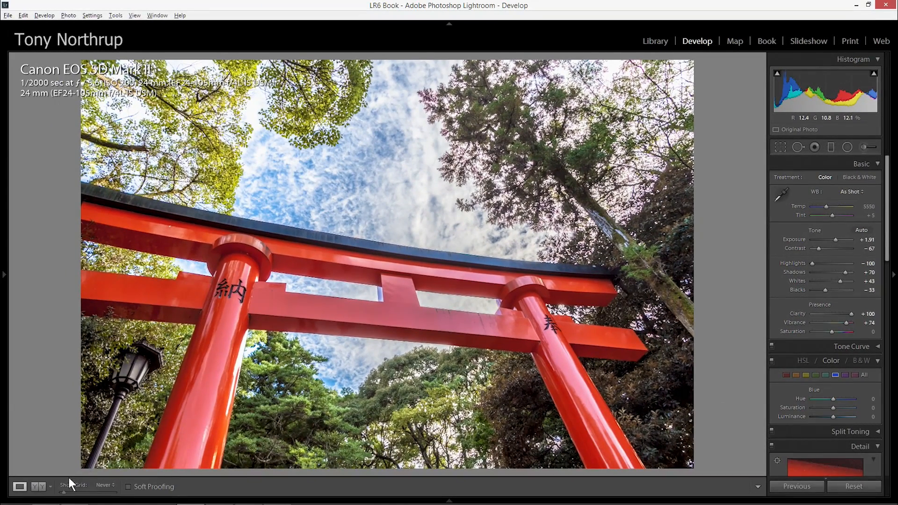
Compare the merged photo before and after editing side by side, and return to the library grid
click(42, 485)
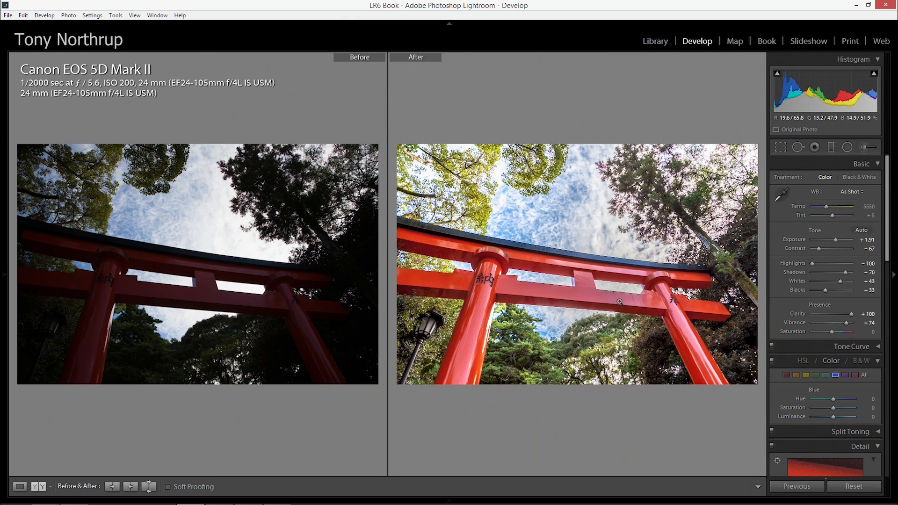
key(y)
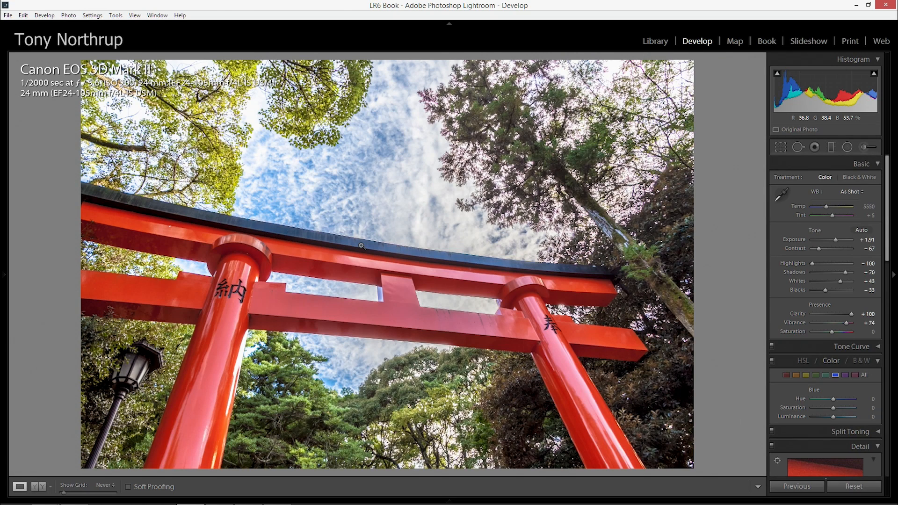
key(g)
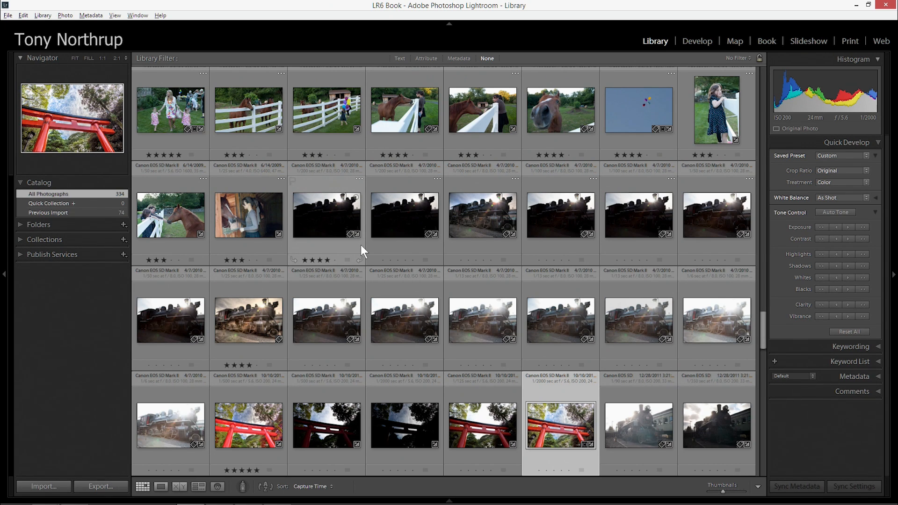
Select all the bracketed steam locomotive exposures in the grid, leaving out the already processed versions
click(316, 210)
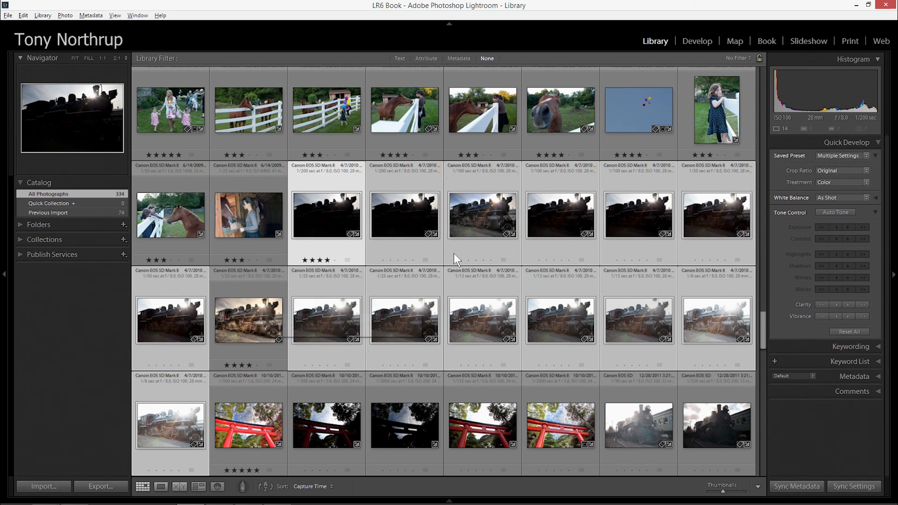
click(472, 206)
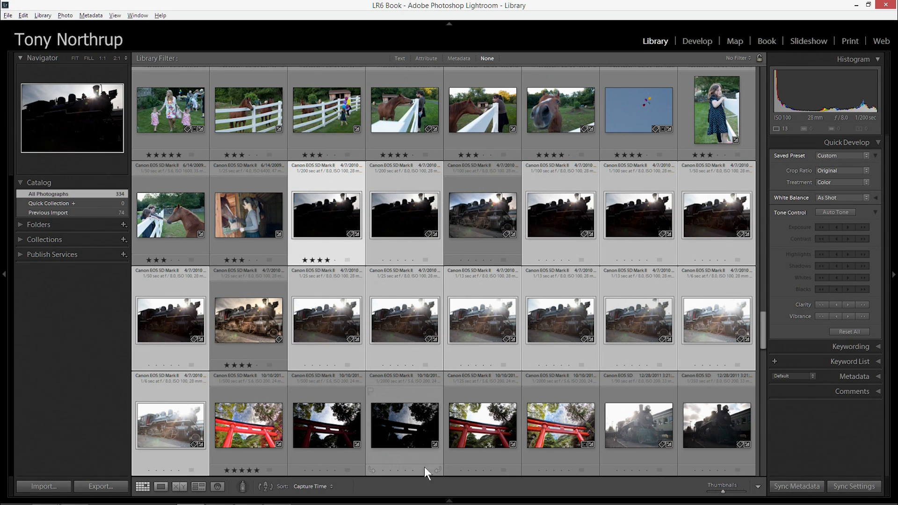
mouse_move(450, 500)
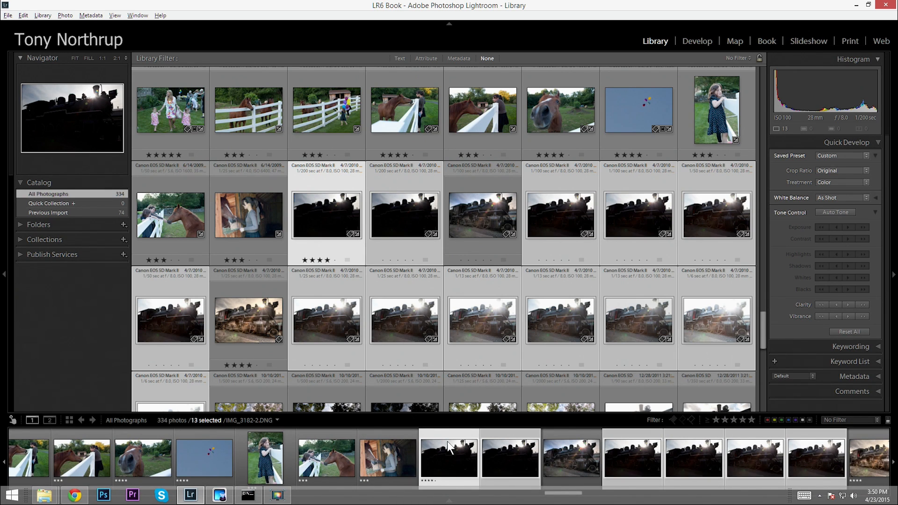
mouse_move(433, 335)
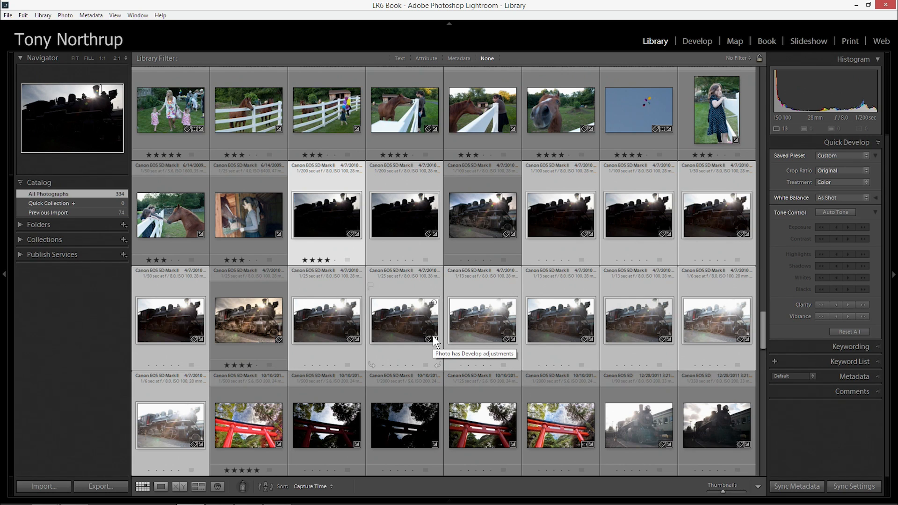
Try to merge all the selected locomotive exposures into an HDR photo, and cancel the merge preview
right_click(338, 222)
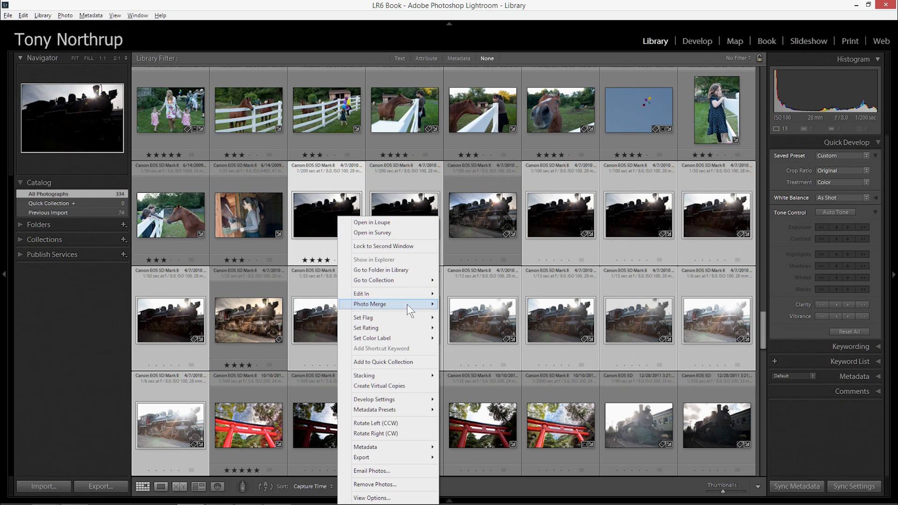
mouse_move(407, 304)
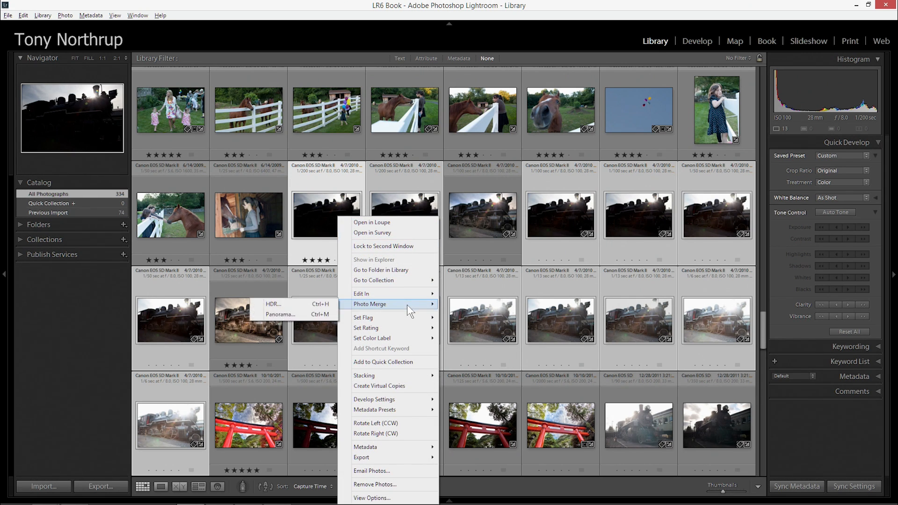
click(286, 304)
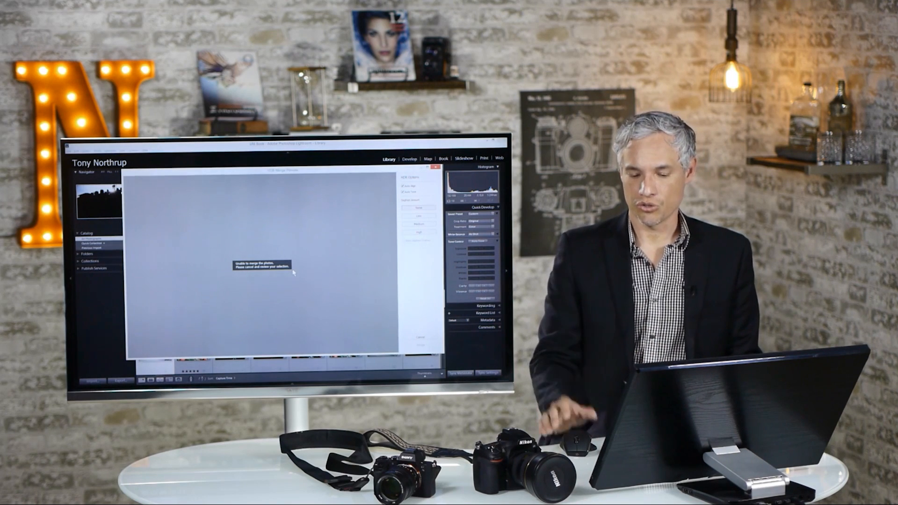
click(420, 337)
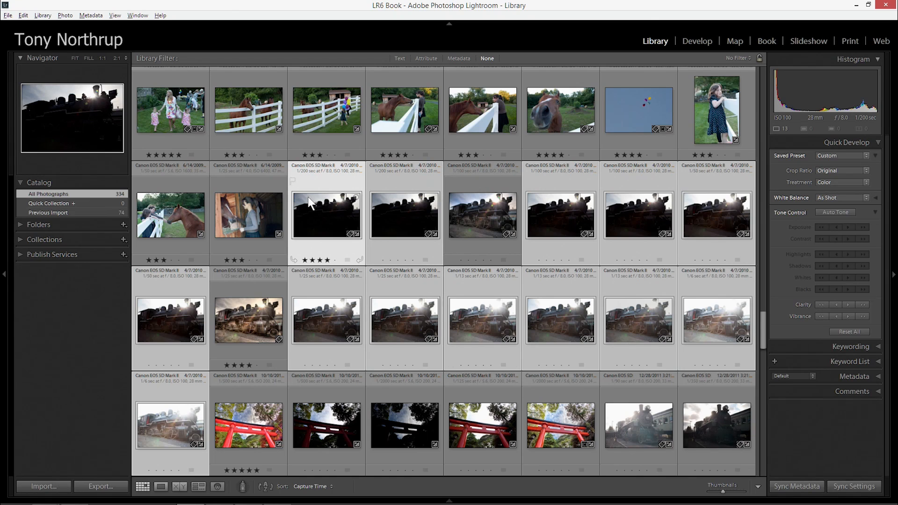
Reduce the selection to one locomotive photo per shutter speed from 1/200 to 1/6 sec, and open the HDR merge preview for these six
ctrl+click(332, 205)
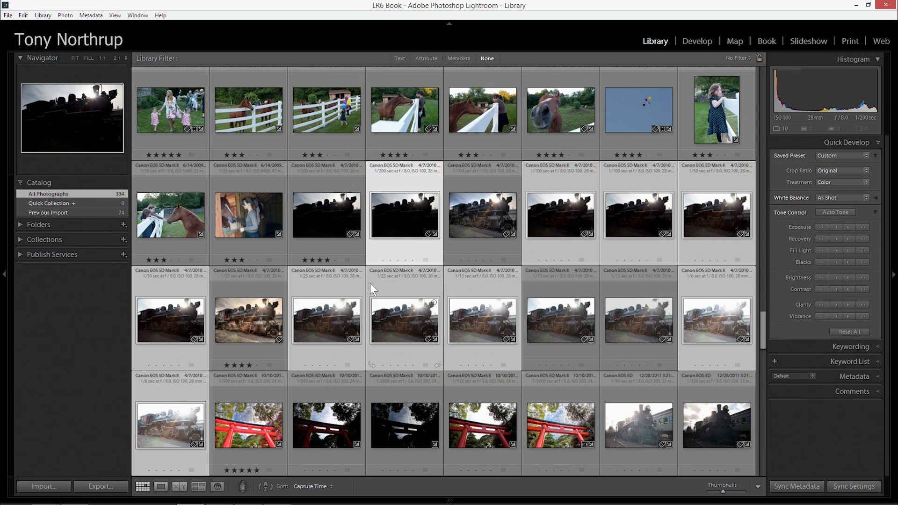
ctrl+click(342, 284)
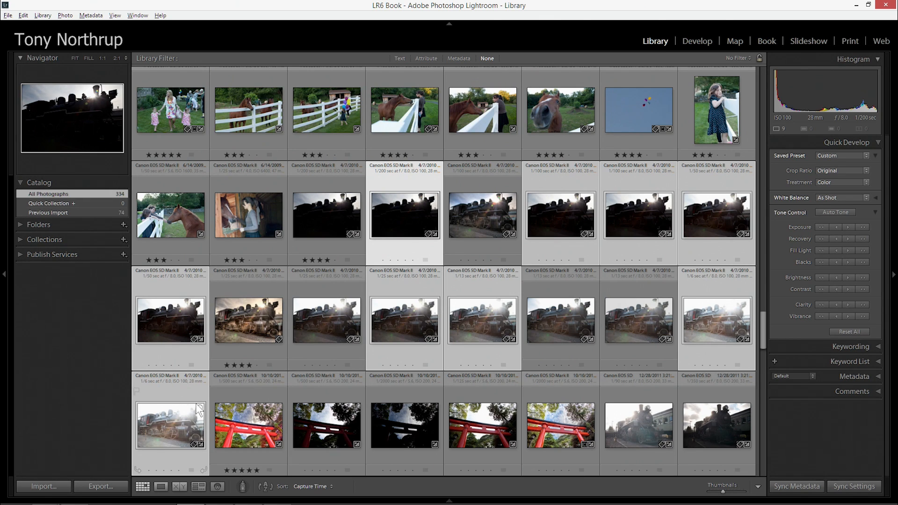
ctrl+click(186, 393)
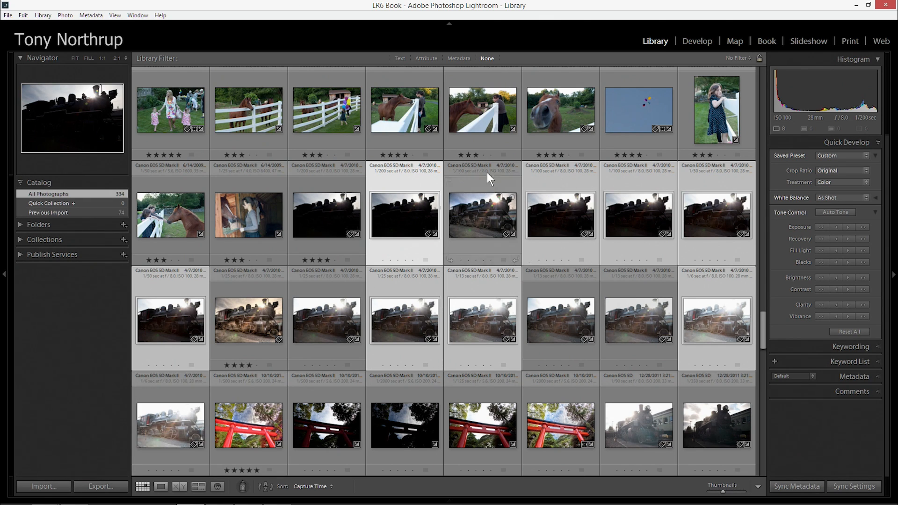
ctrl+click(636, 186)
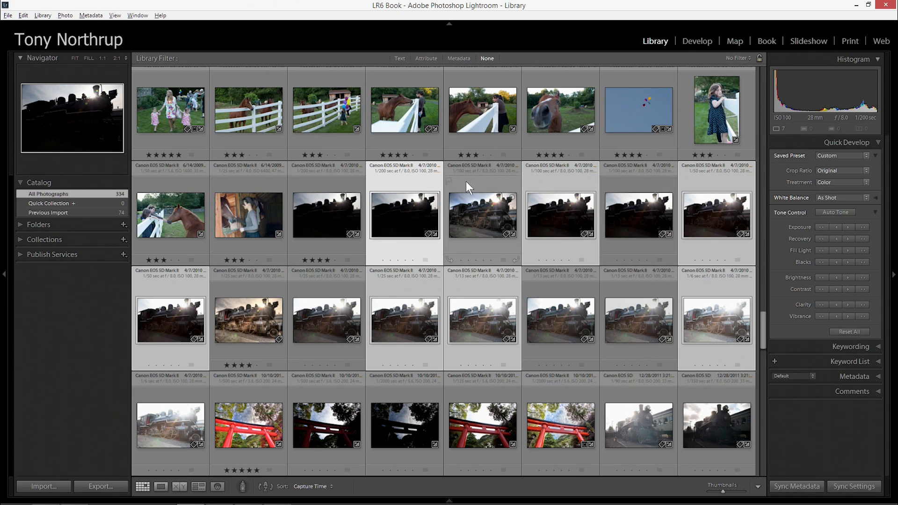
ctrl+click(719, 180)
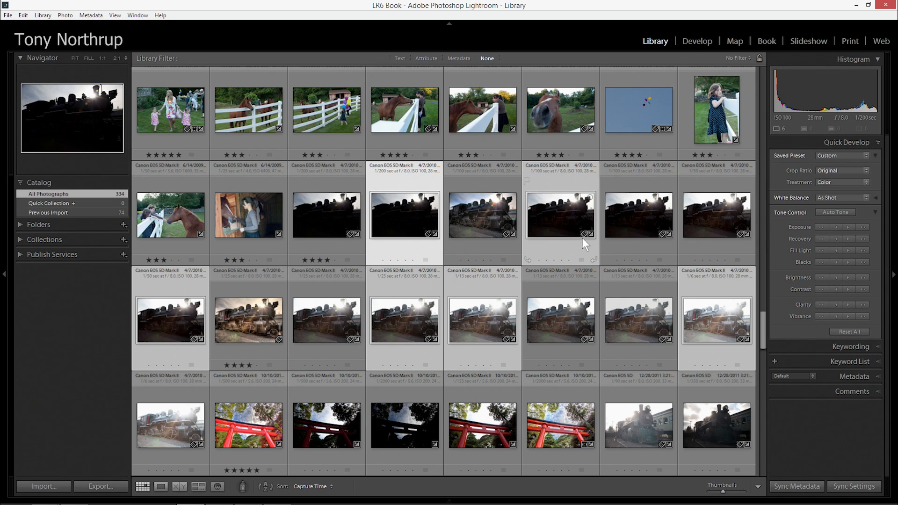
right_click(560, 218)
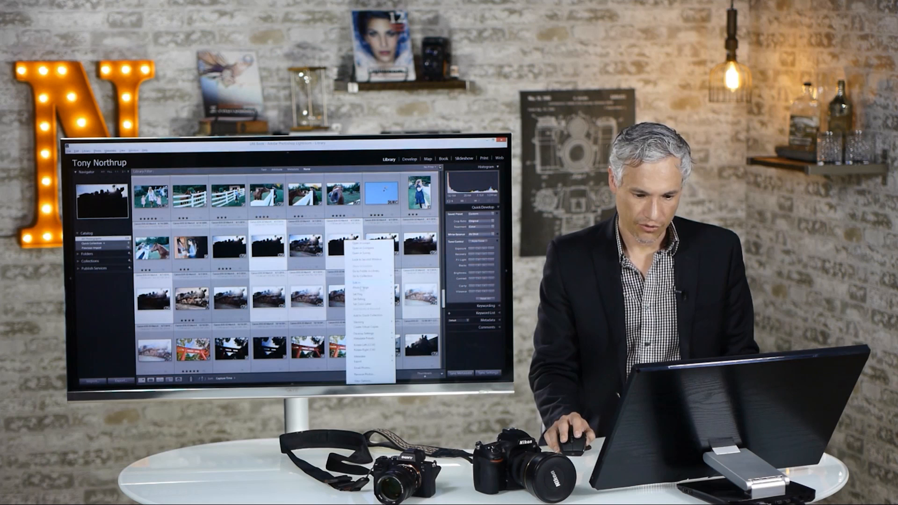
click(315, 289)
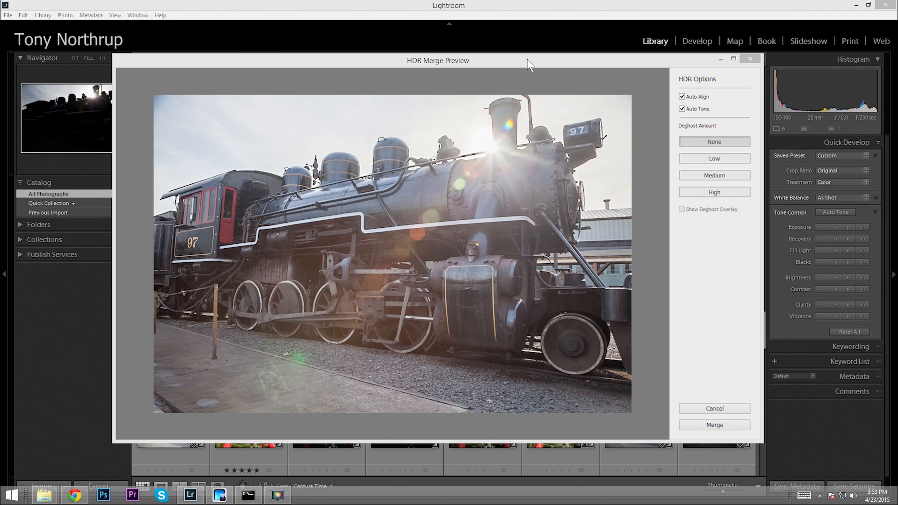
Move the HDR merge preview aside to check the six source exposures, bring it back and turn off Auto Tone
drag(527, 59, 476, 440)
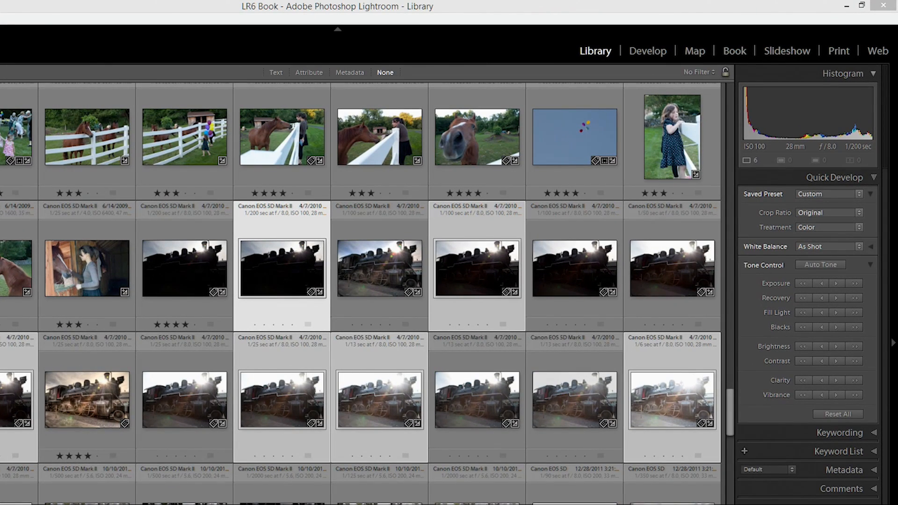
drag(201, 503, 301, 276)
drag(442, 504, 529, 469)
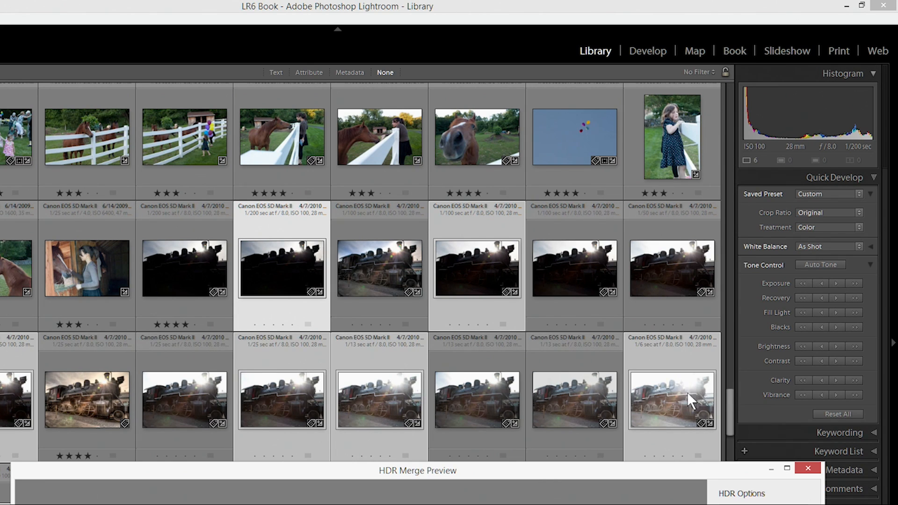
drag(610, 476, 509, 105)
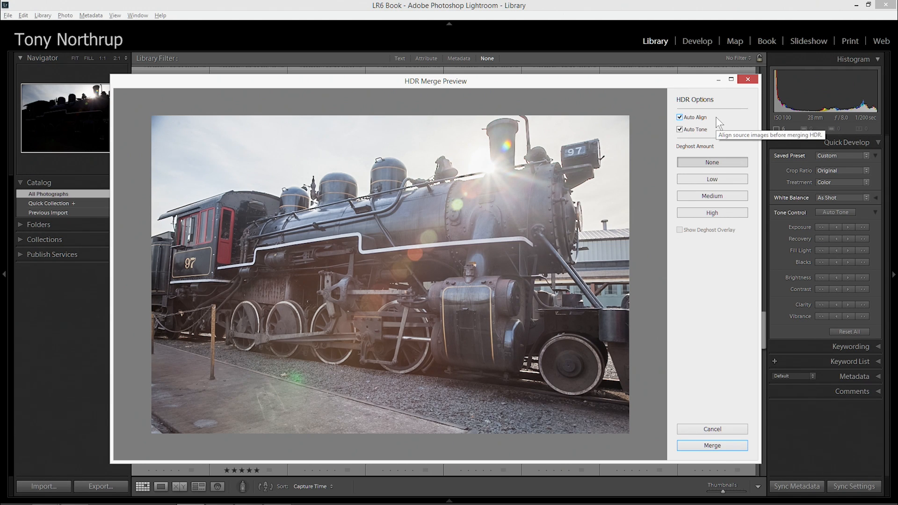
click(695, 130)
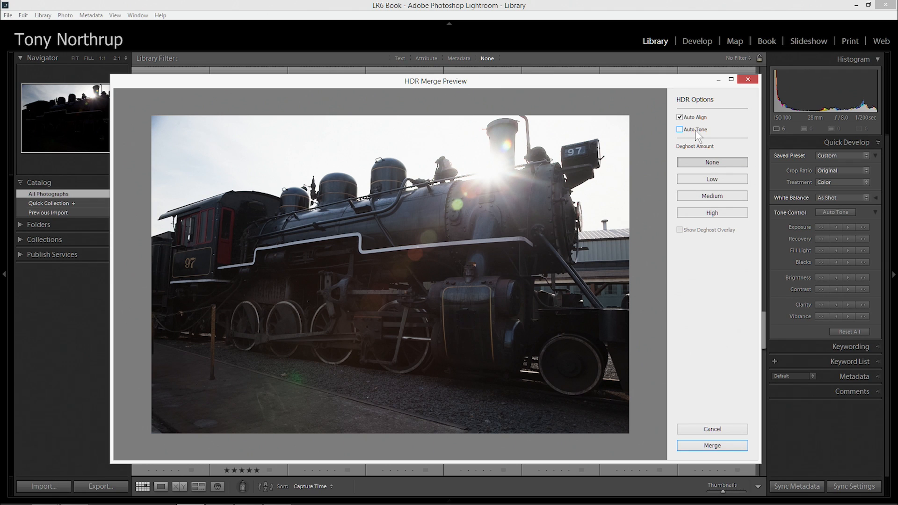
Turn Auto Tone back on and merge the six locomotive exposures into an HDR photo
click(695, 130)
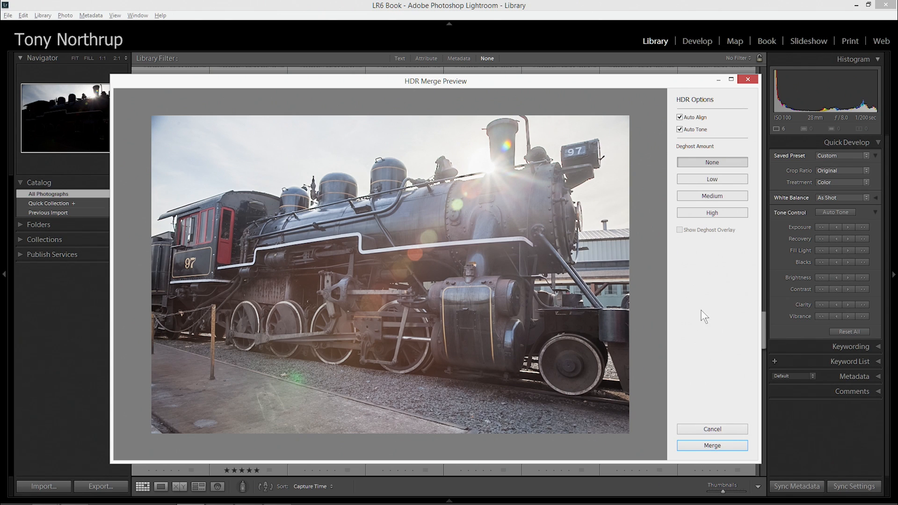
click(715, 446)
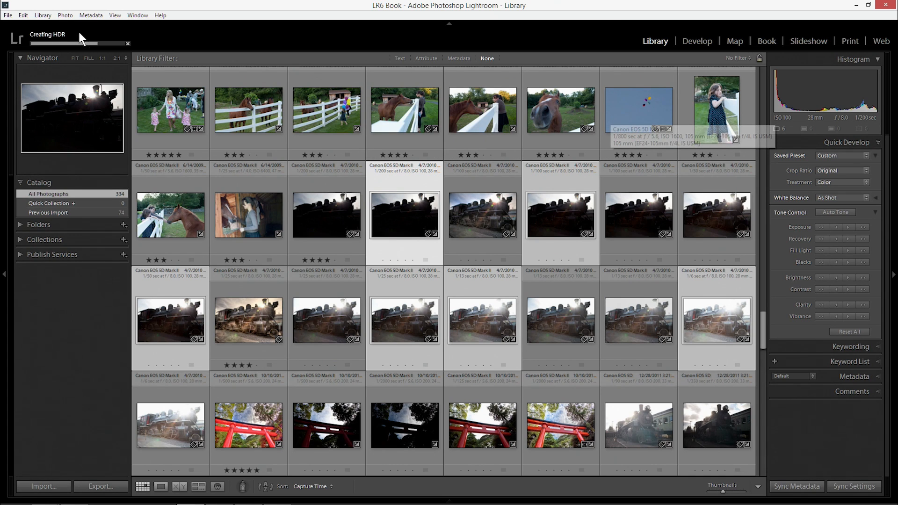
click(42, 37)
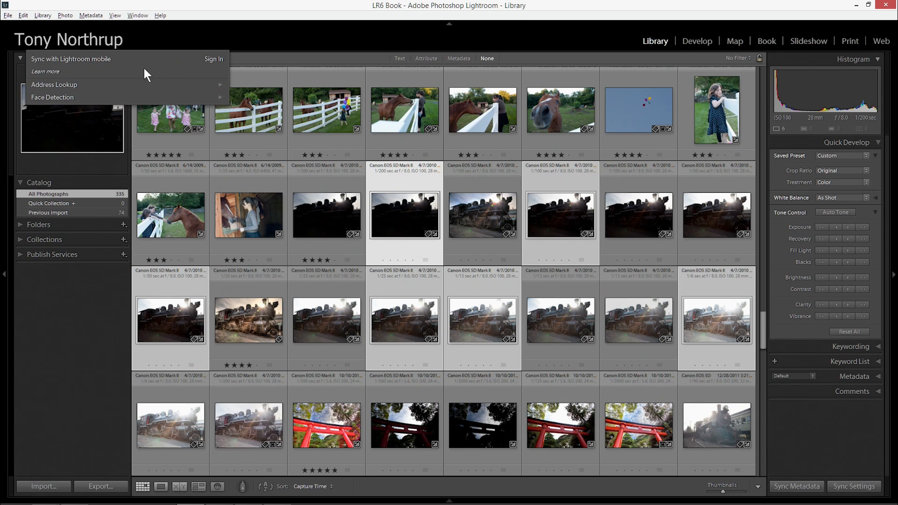
Select the newly merged HDR locomotive photo in the grid, view it enlarged and open it in the Develop module
click(260, 394)
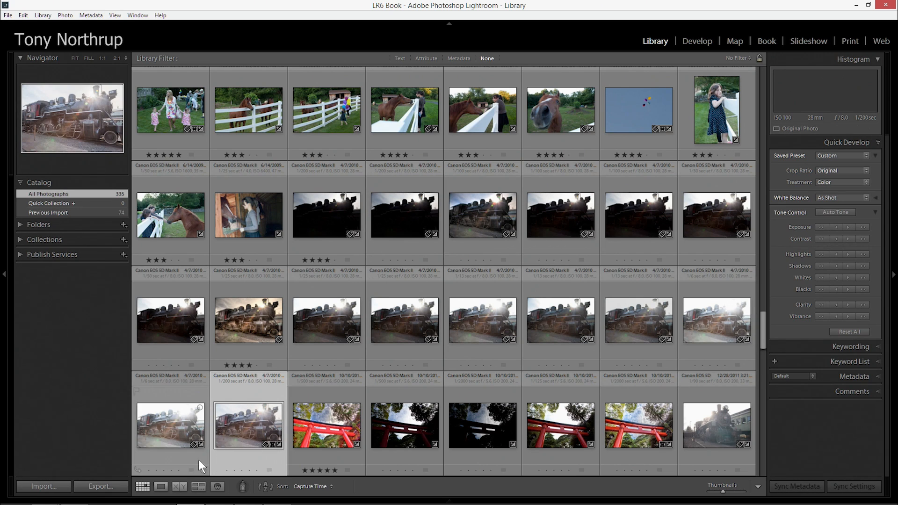
mouse_move(450, 501)
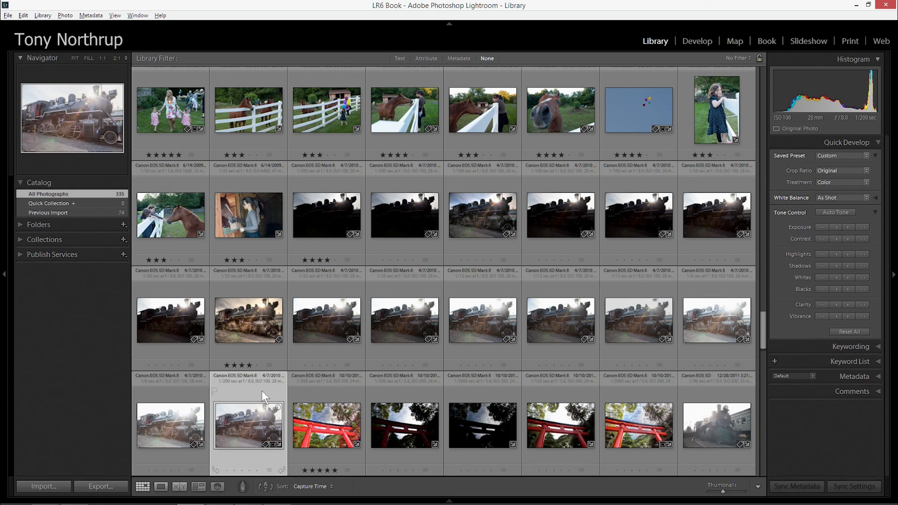
double_click(261, 391)
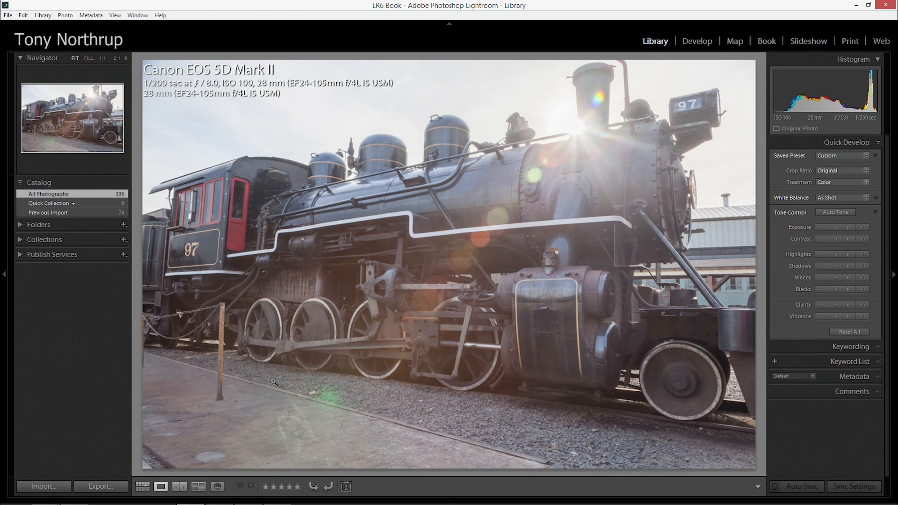
click(697, 41)
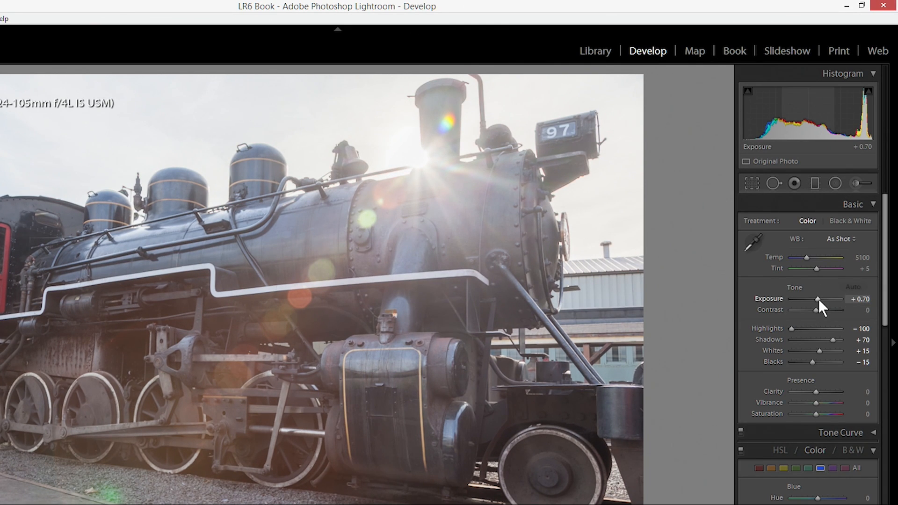
Test a higher Exposure, leaving it at +3.33, and reset Highlights, Shadows, Whites and Blacks to 0
drag(817, 299, 831, 301)
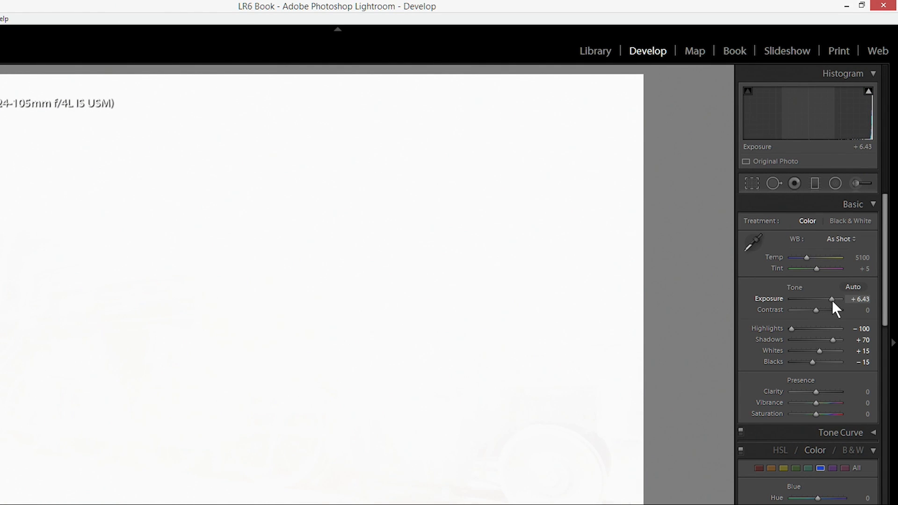
drag(828, 300, 823, 298)
double_click(767, 328)
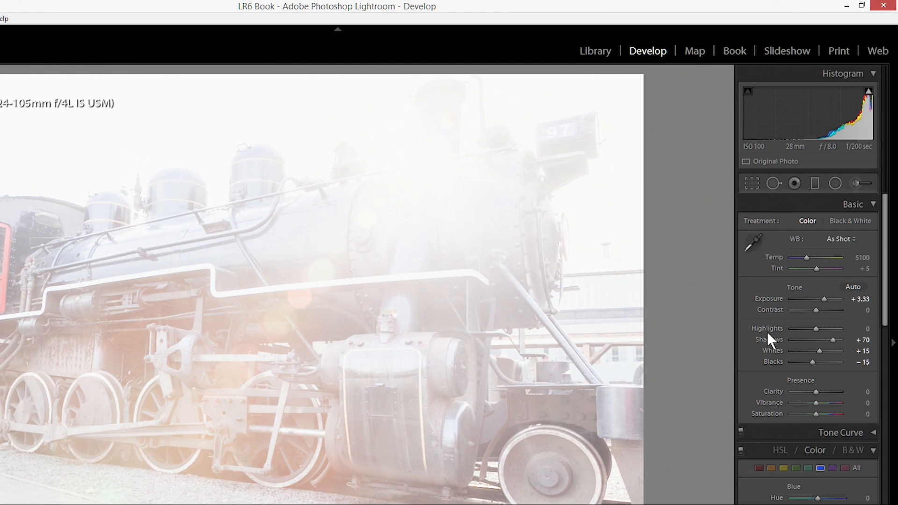
double_click(768, 339)
double_click(770, 350)
double_click(773, 361)
Sweep the locomotive photo's Exposure between strongly overexposed and strongly underexposed to test its range, and bring it back near zero
drag(823, 299, 830, 302)
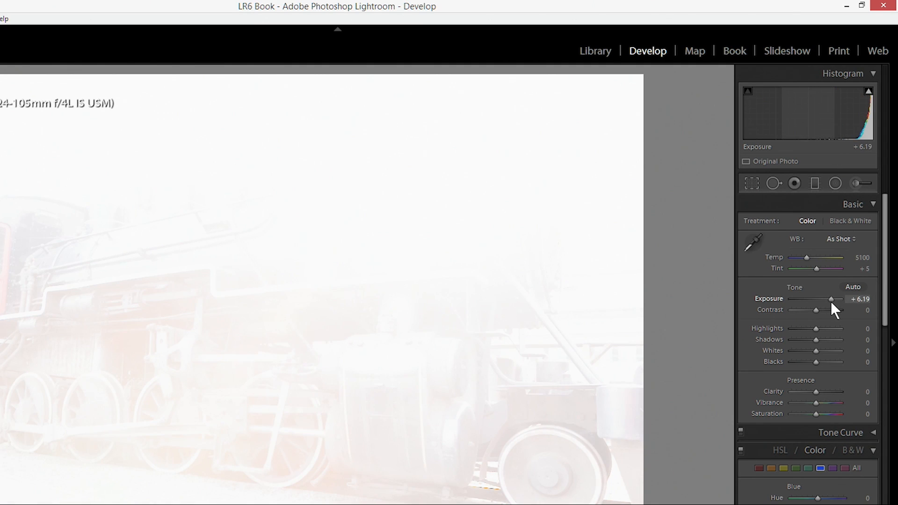
drag(832, 300, 805, 298)
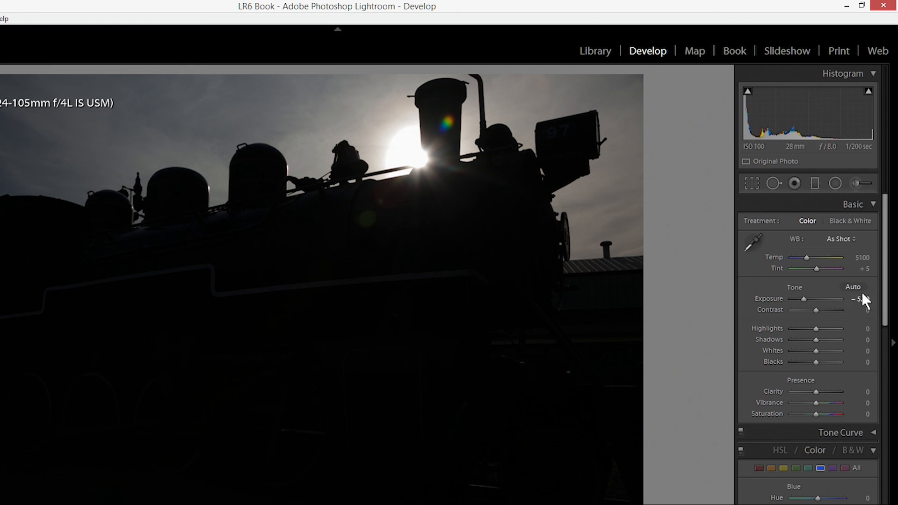
drag(804, 299, 835, 300)
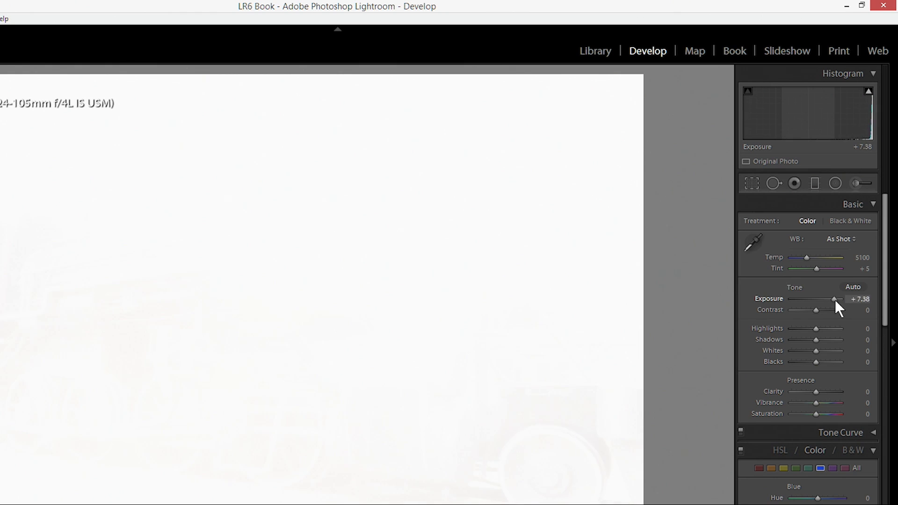
drag(836, 299, 818, 298)
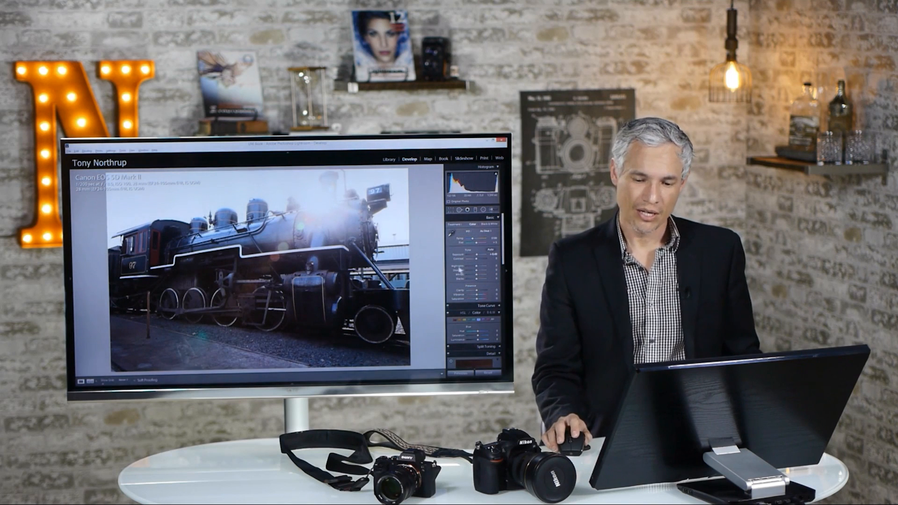
Set Highlights to -100, Shadows to +74, Exposure to -0.24 and Whites to +50, and lower the Blacks
mouse_move(475, 266)
mouse_down()
mouse_move(467, 266)
mouse_move(482, 270)
mouse_up()
drag(482, 270, 483, 270)
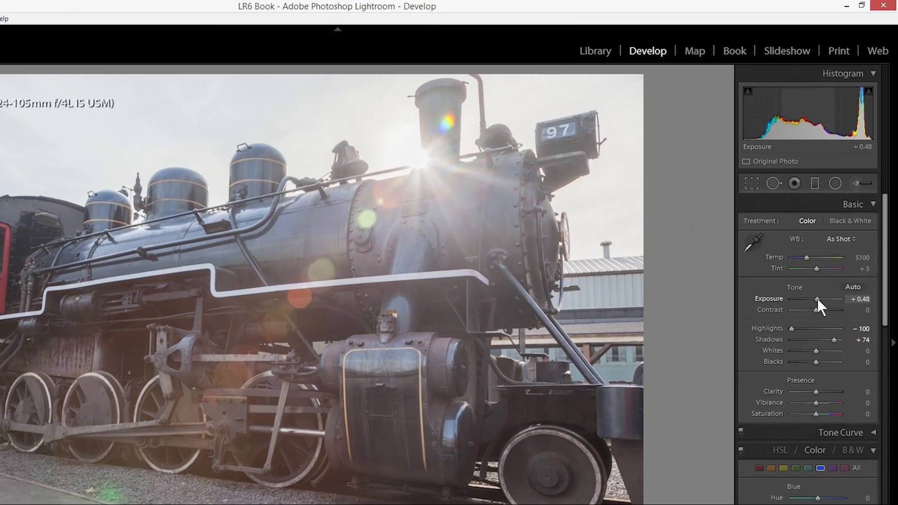
drag(832, 243, 832, 243)
drag(818, 299, 814, 299)
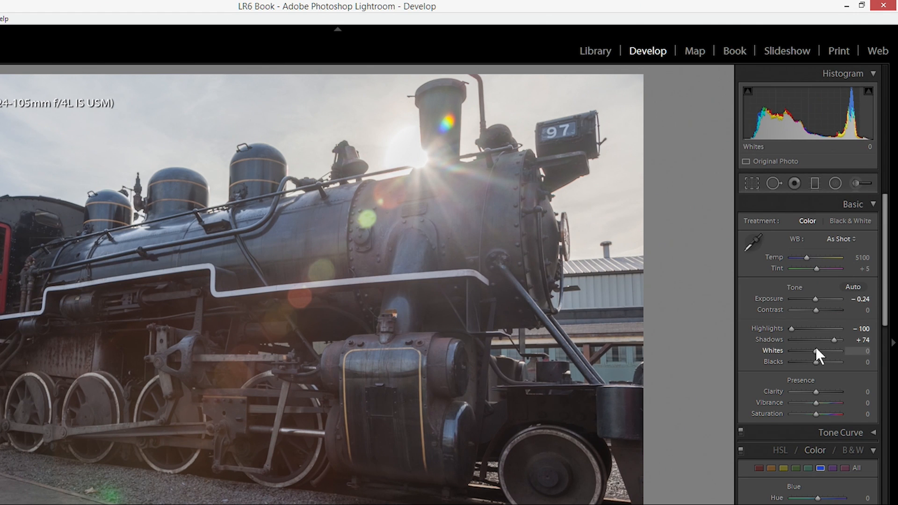
drag(816, 350, 827, 351)
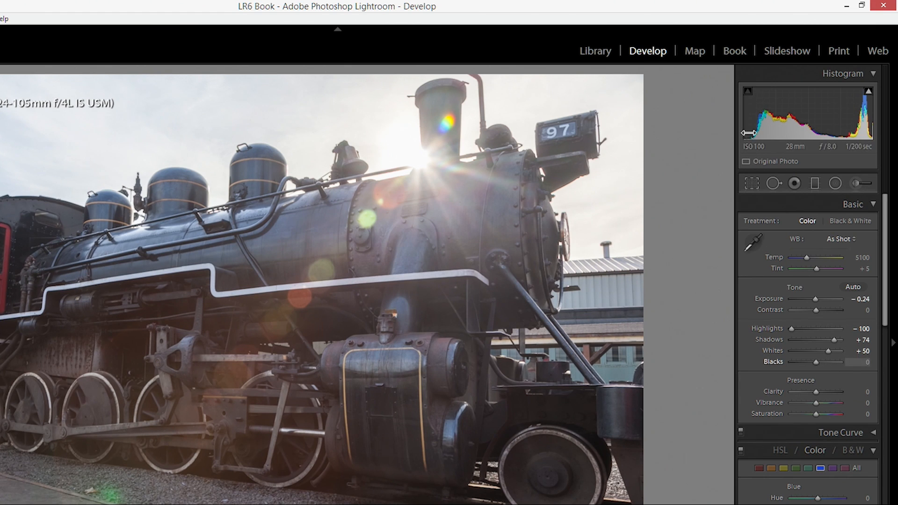
drag(815, 361, 799, 358)
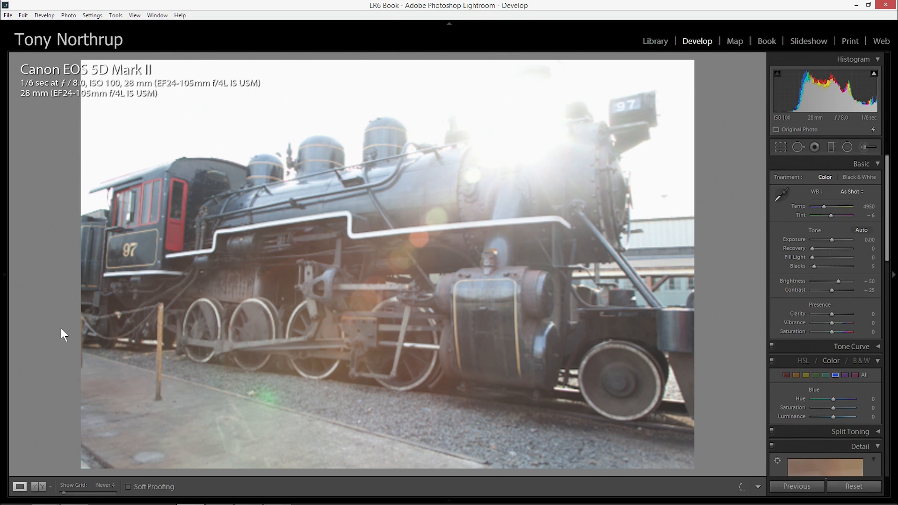
Compare the original 1/6 sec locomotive exposure side by side with the edited HDR photo, enlarging the comparison area
key(g)
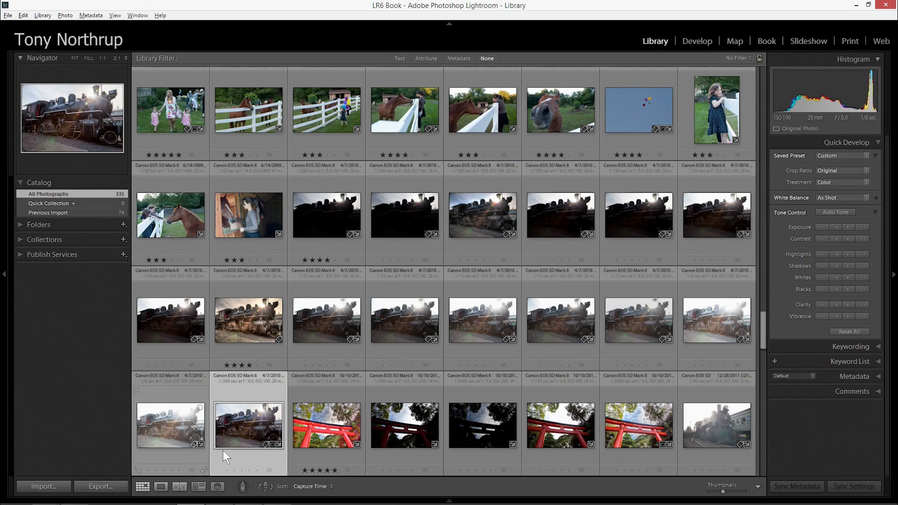
double_click(180, 421)
click(239, 423)
key(g)
ctrl+click(248, 423)
click(179, 486)
click(279, 330)
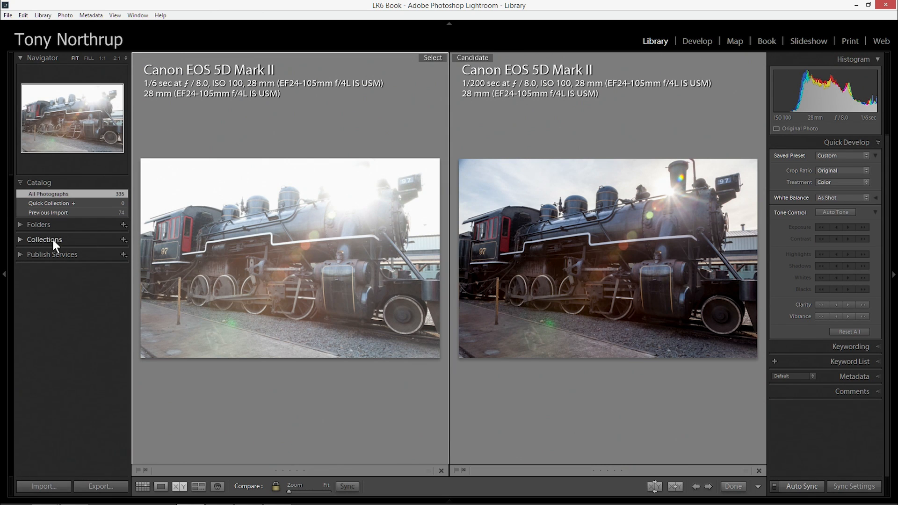
click(4, 277)
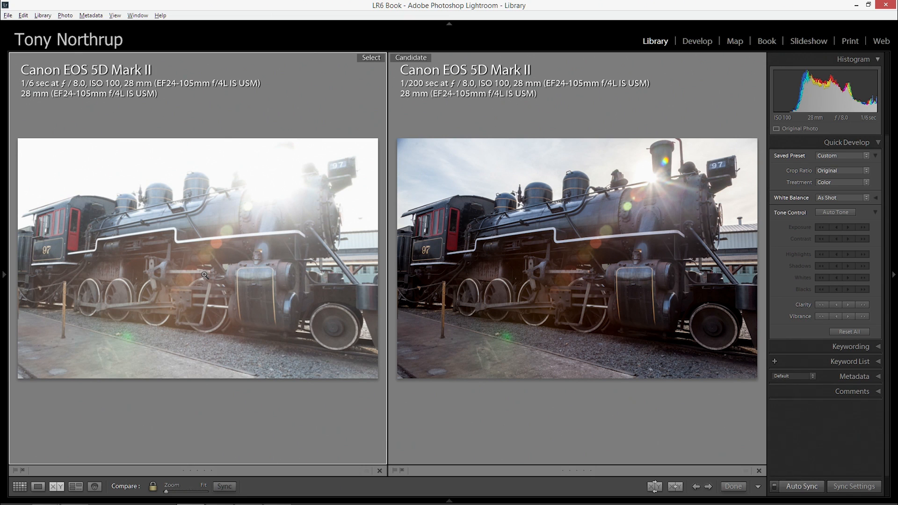
Return to the grid and select three neighbouring night exposures of the Brandenburg Gate at 8, 2 and 30 sec
key(g)
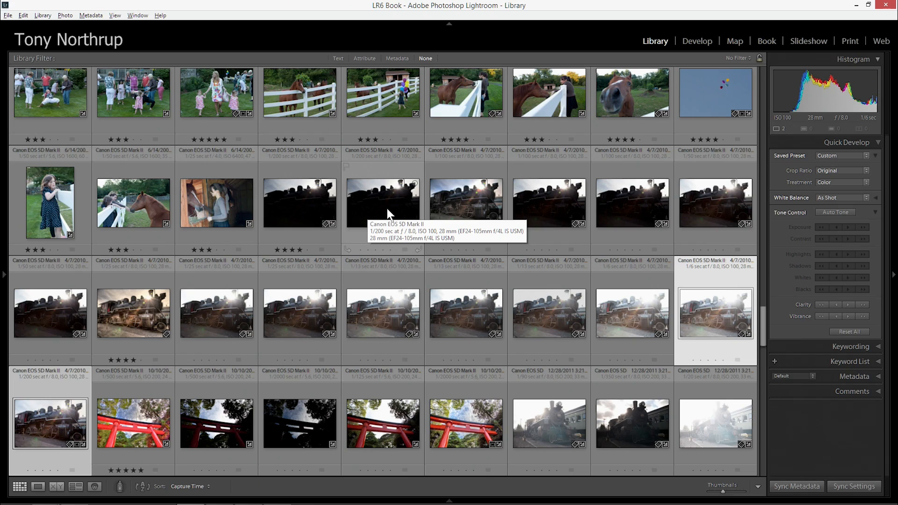
scroll(425, 226, down, 10)
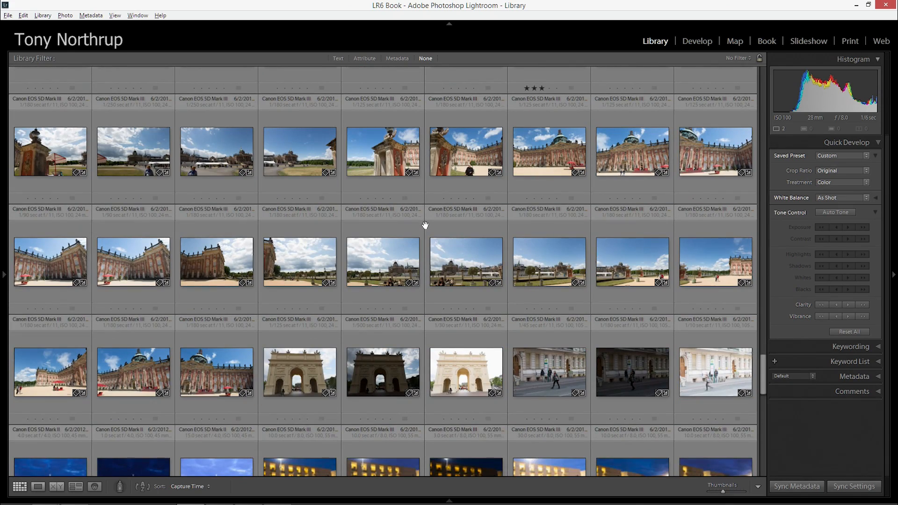
scroll(491, 280, down, 5)
scroll(556, 287, down, 5)
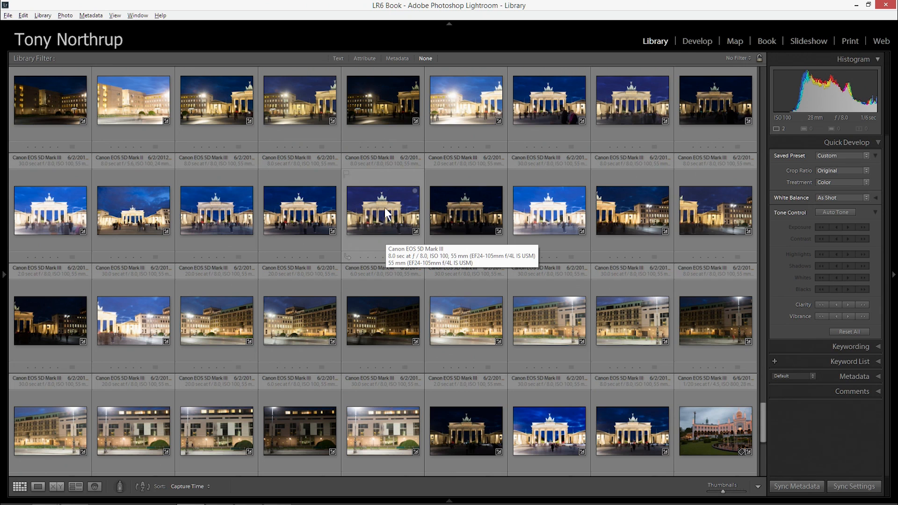
click(566, 213)
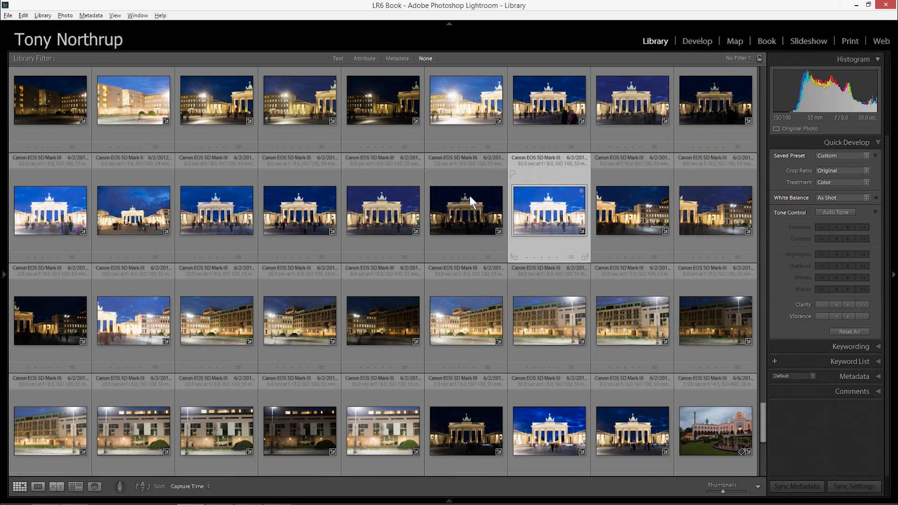
shift+click(386, 194)
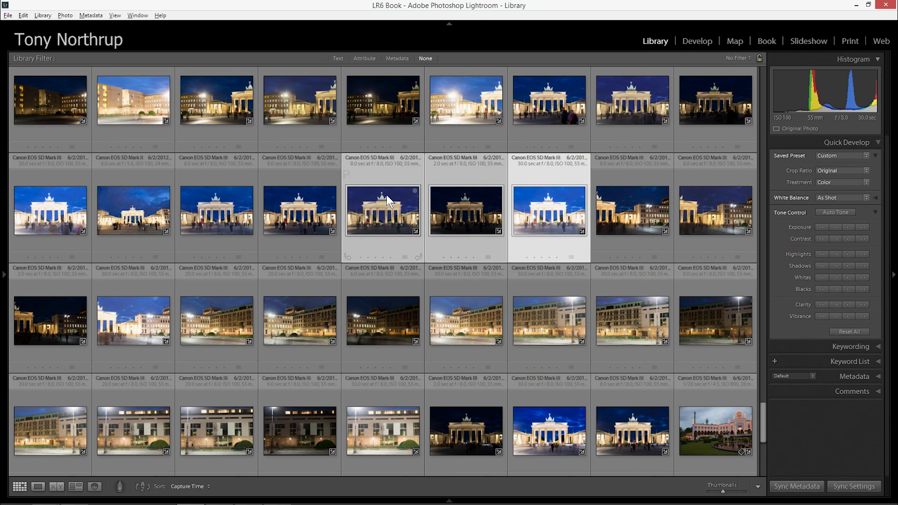
Try to merge the three selected gate exposures into an HDR photo, and cancel the merge preview
right_click(386, 195)
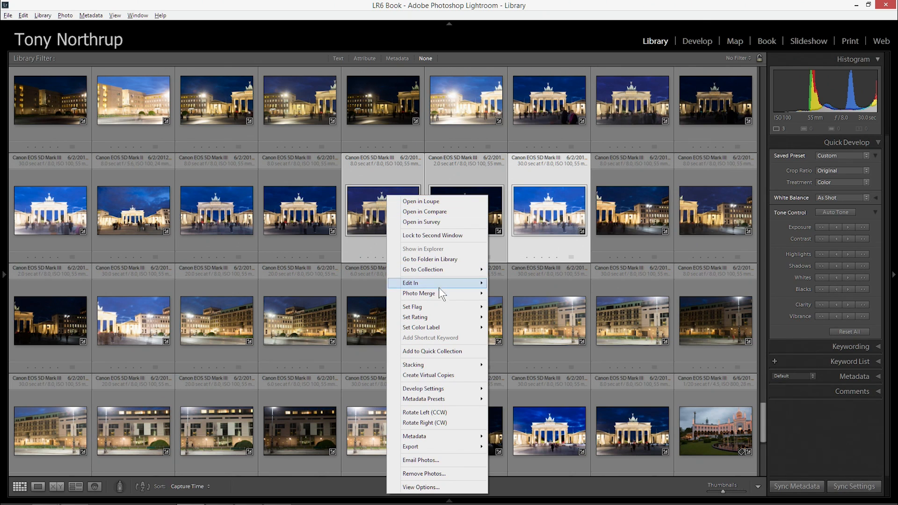
mouse_move(440, 290)
click(352, 294)
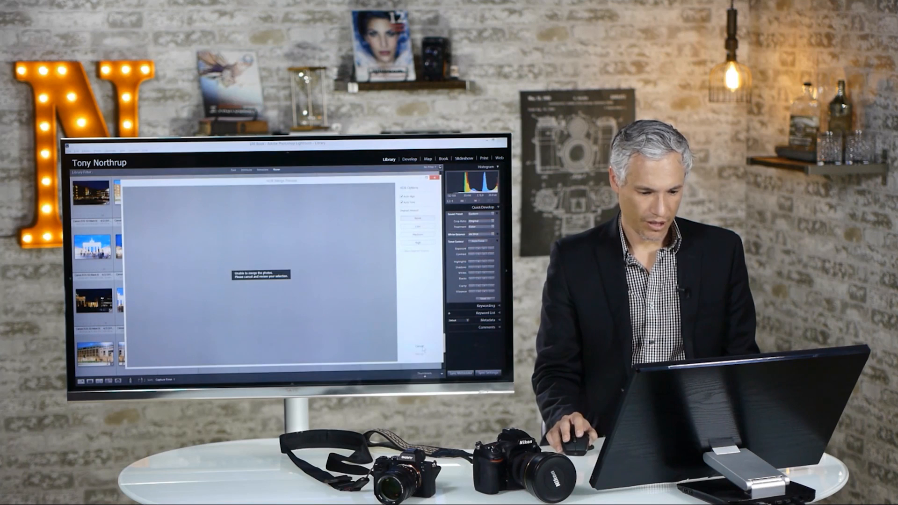
click(719, 429)
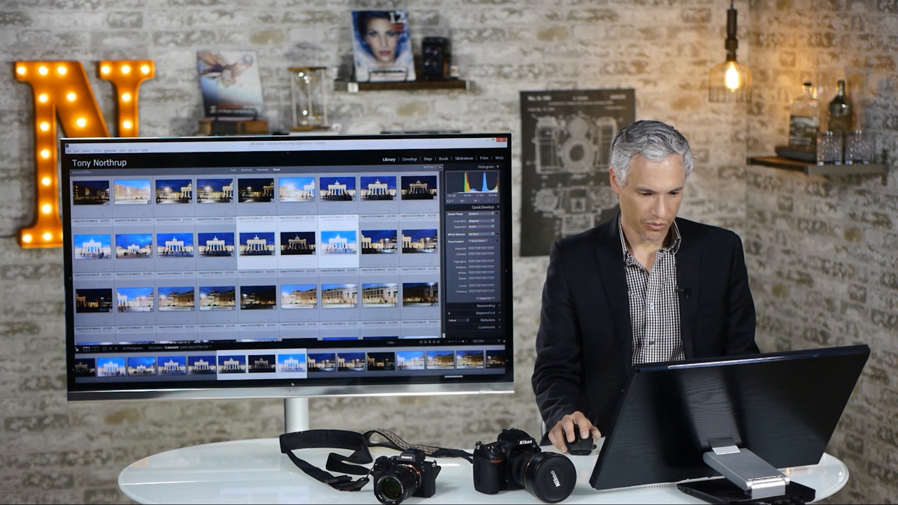
Leave the 8 sec exposure out of the selection and open the HDR merge preview for the 2 and 30 sec gate exposures
click(292, 384)
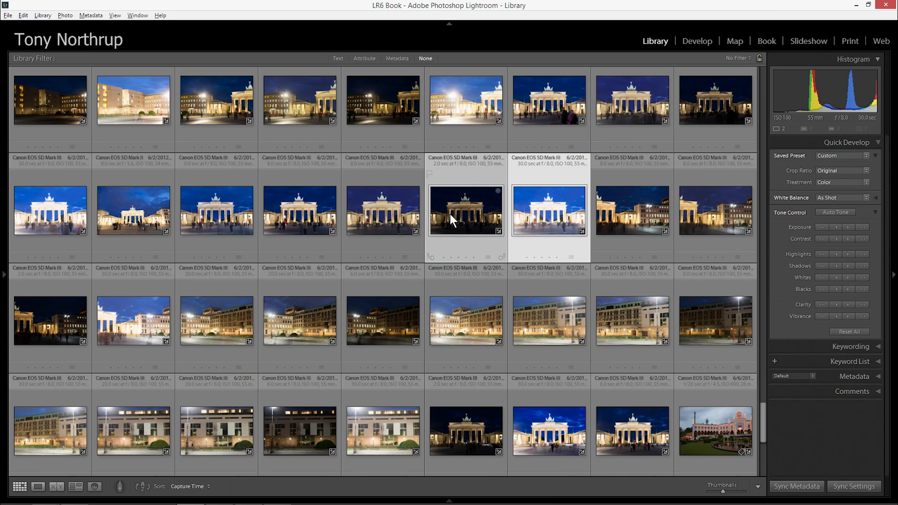
right_click(451, 213)
mouse_move(492, 305)
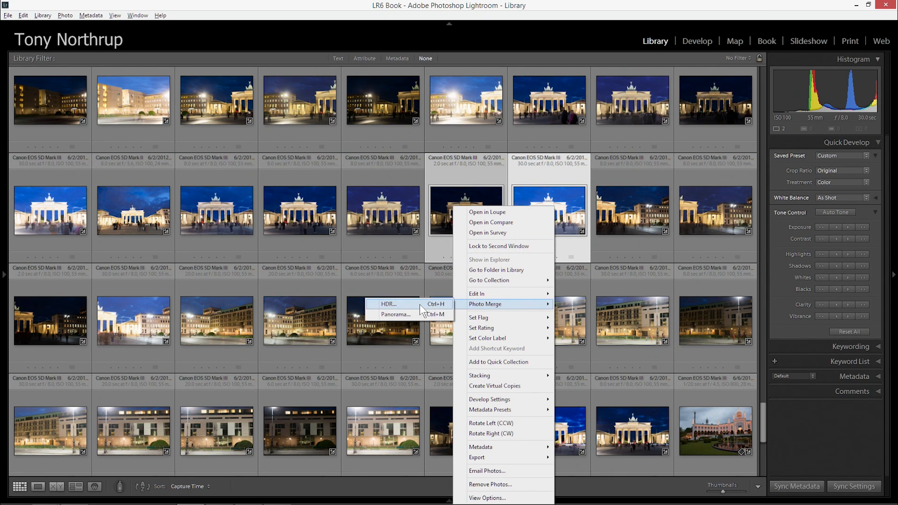
click(409, 306)
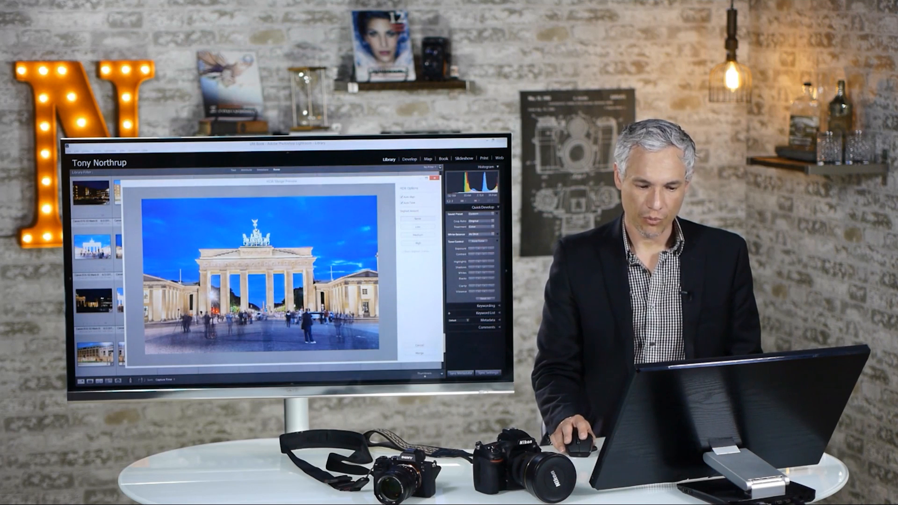
drag(346, 180, 354, 166)
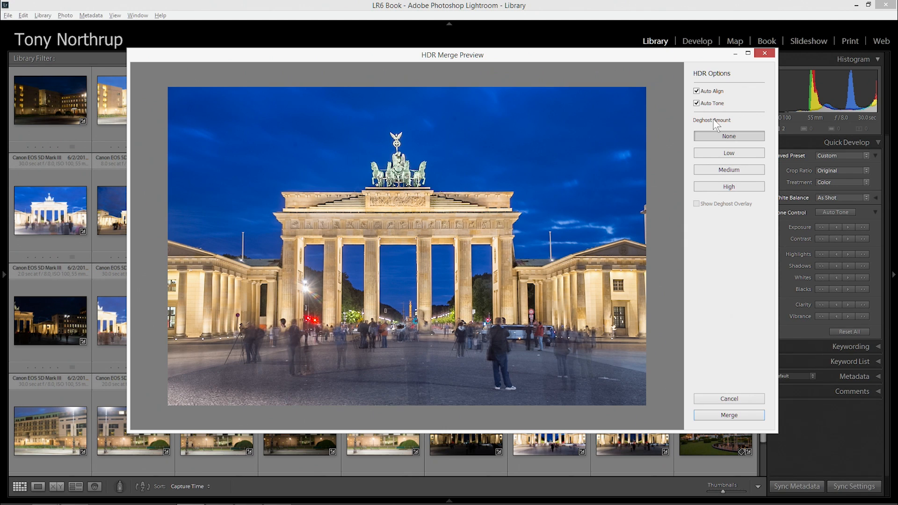
Try the High, Medium and Low deghost amounts on the gate merge, briefly showing the deghost overlay at High
click(730, 185)
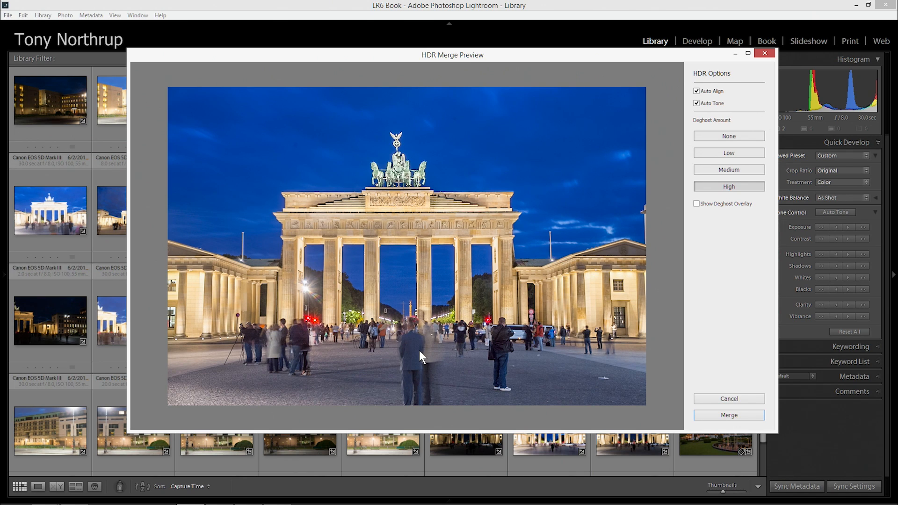
click(697, 205)
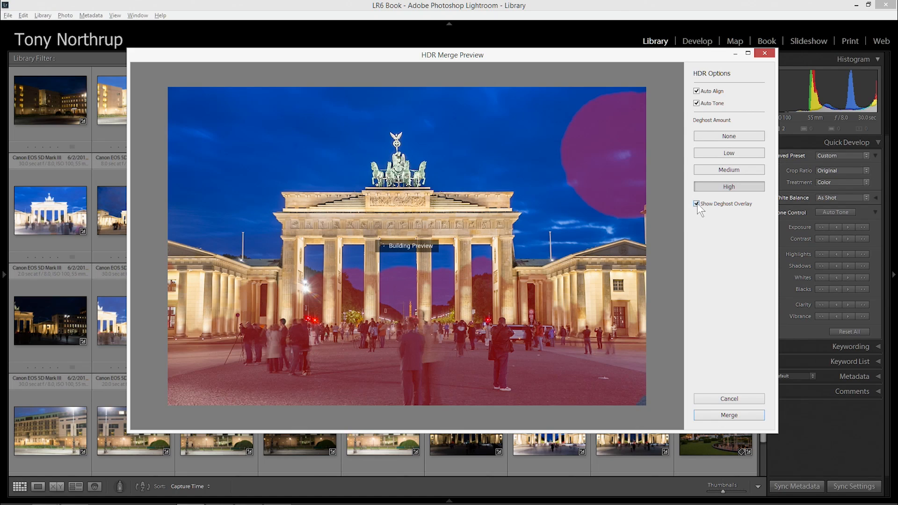
click(696, 203)
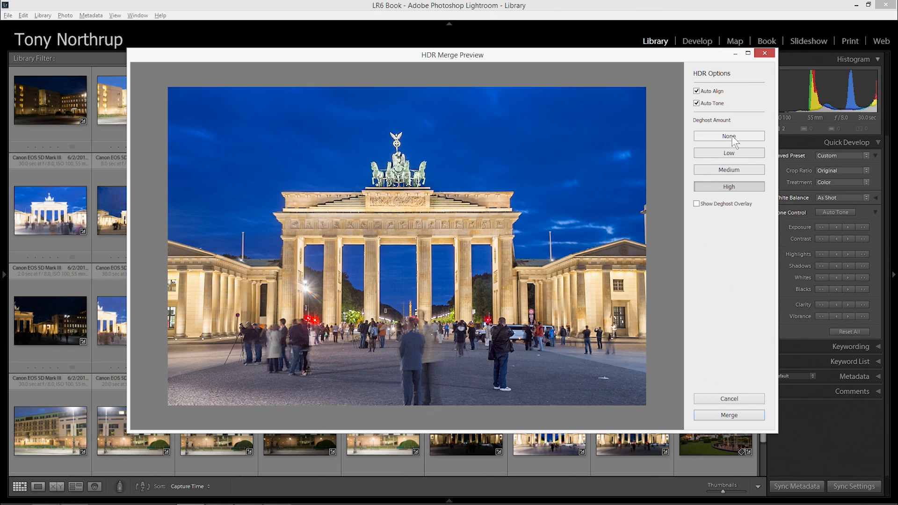
click(737, 170)
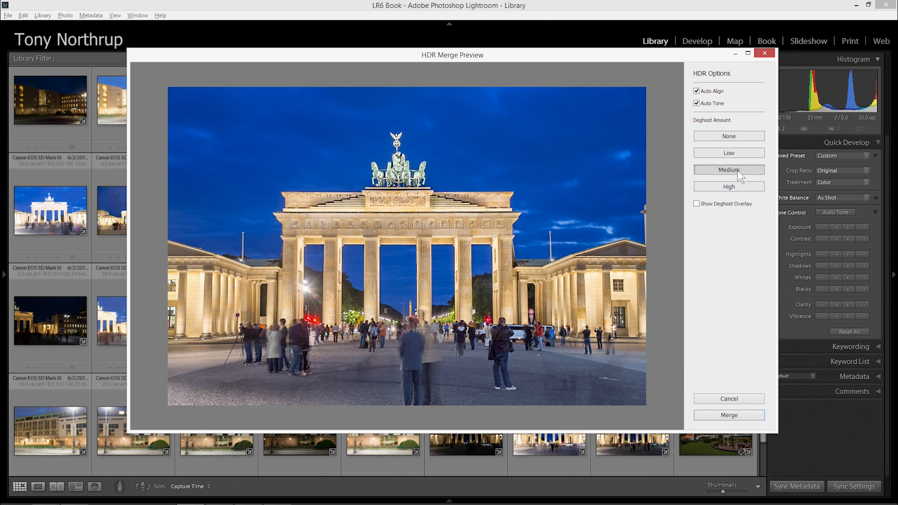
click(739, 151)
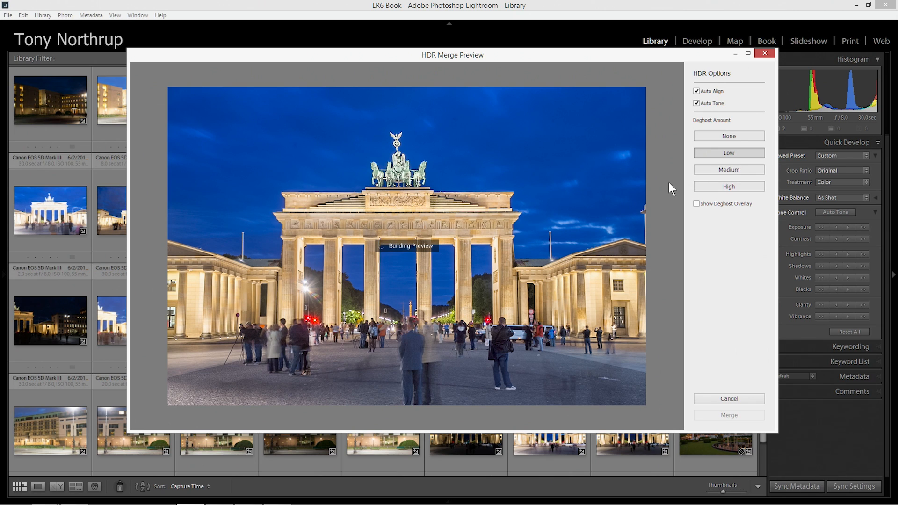
Set the gate merge's deghost amount to None and merge the 2 and 30 sec exposures into an HDR photo
click(728, 136)
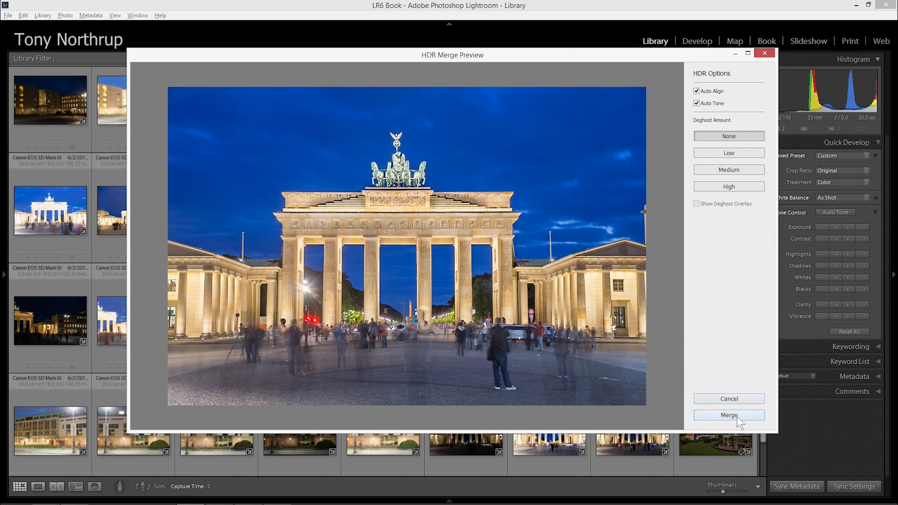
click(738, 416)
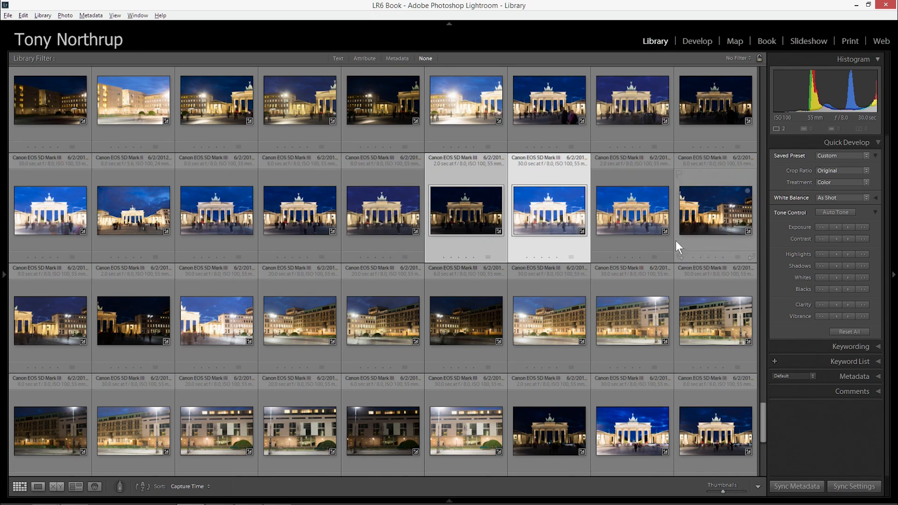
Show the merged gate HDR photo and the 30 sec exposure side by side in Compare view
click(615, 211)
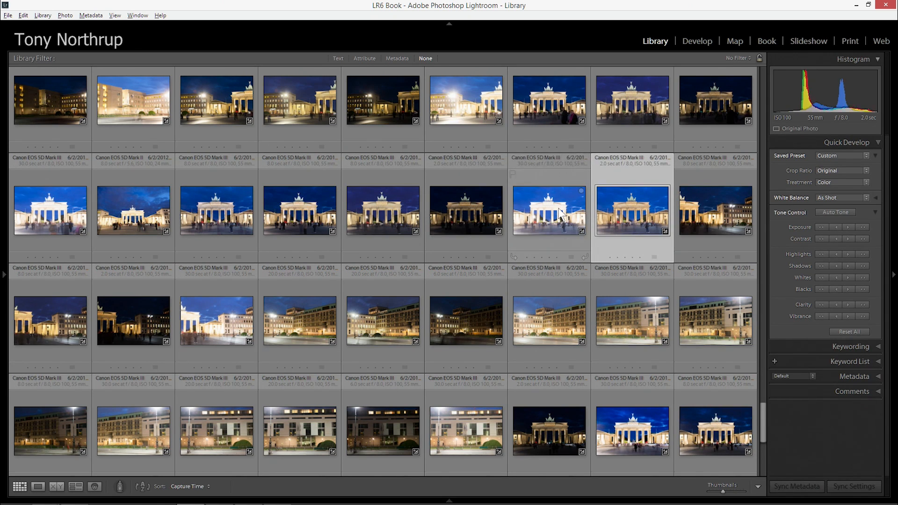
shift+click(573, 215)
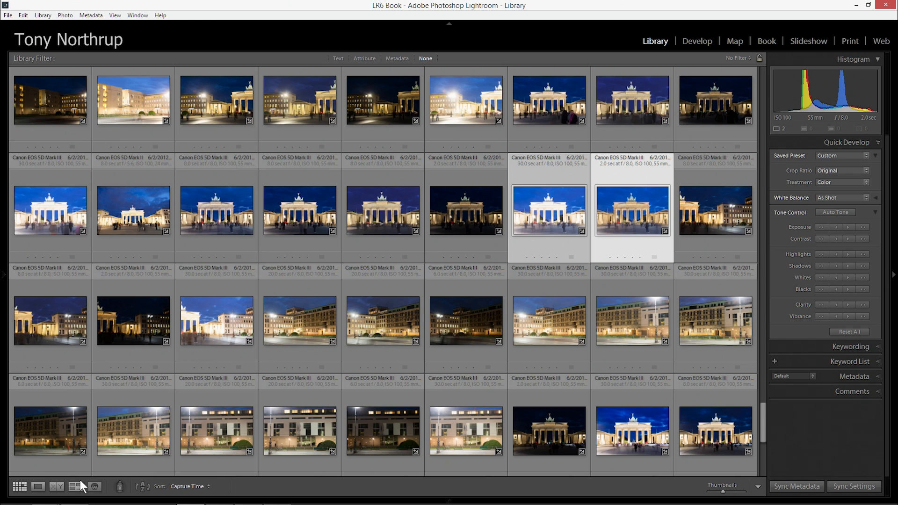
click(56, 486)
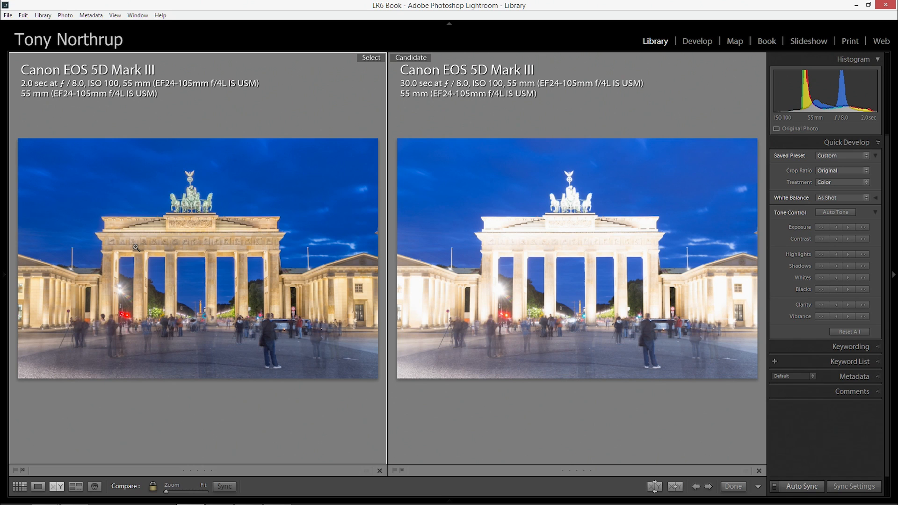
Examine the quadriga, the frieze and the gate's stonework at 1:1 in both compared photos
click(195, 206)
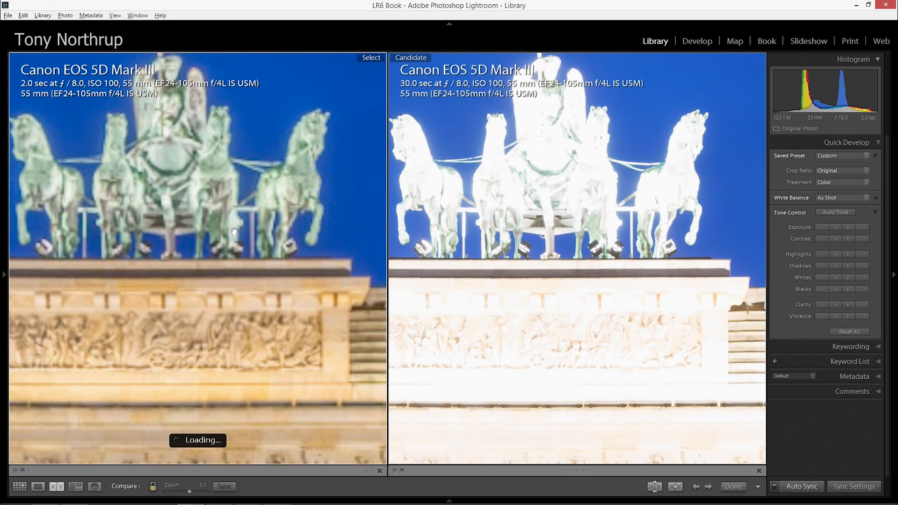
drag(195, 191, 228, 254)
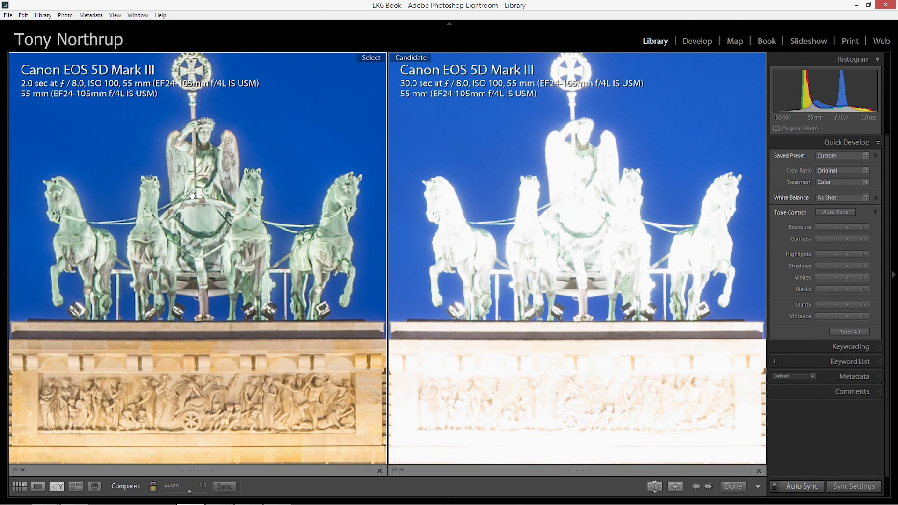
drag(188, 293, 113, 402)
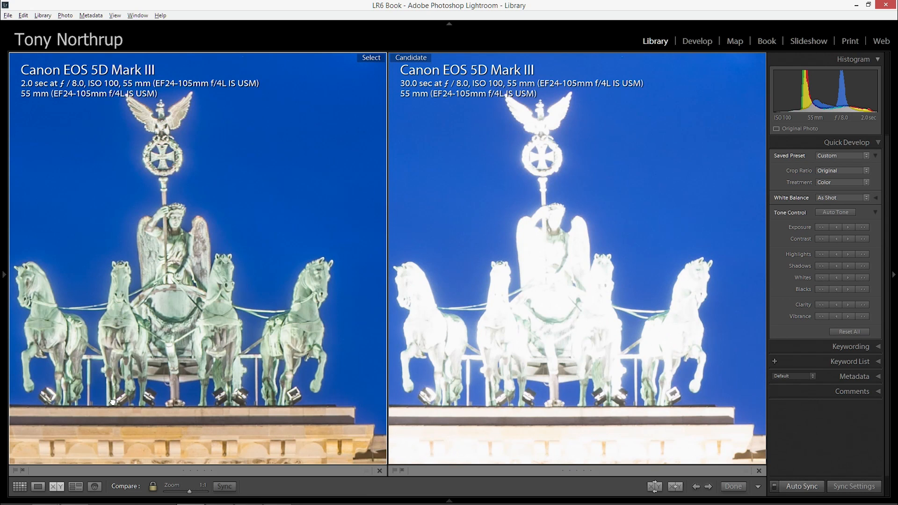
drag(169, 147, 177, 115)
drag(273, 240, 147, 169)
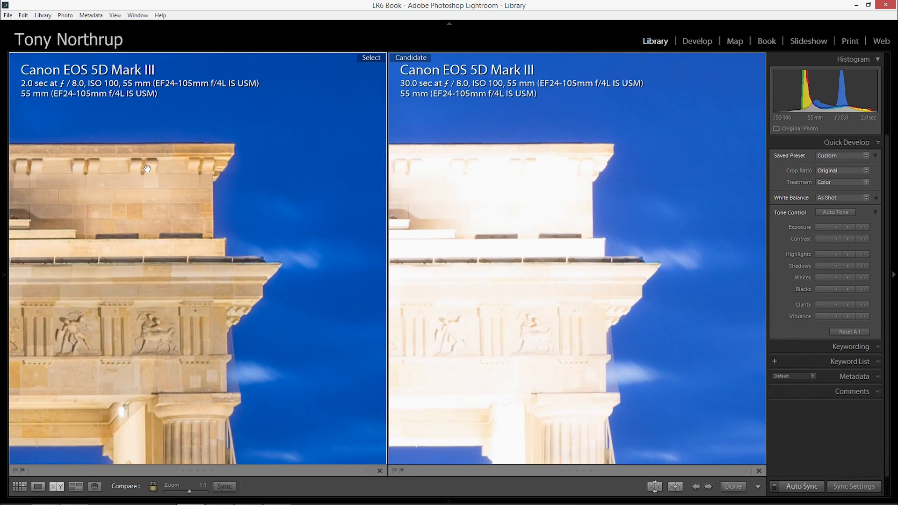
drag(229, 275, 223, 220)
drag(230, 317, 219, 231)
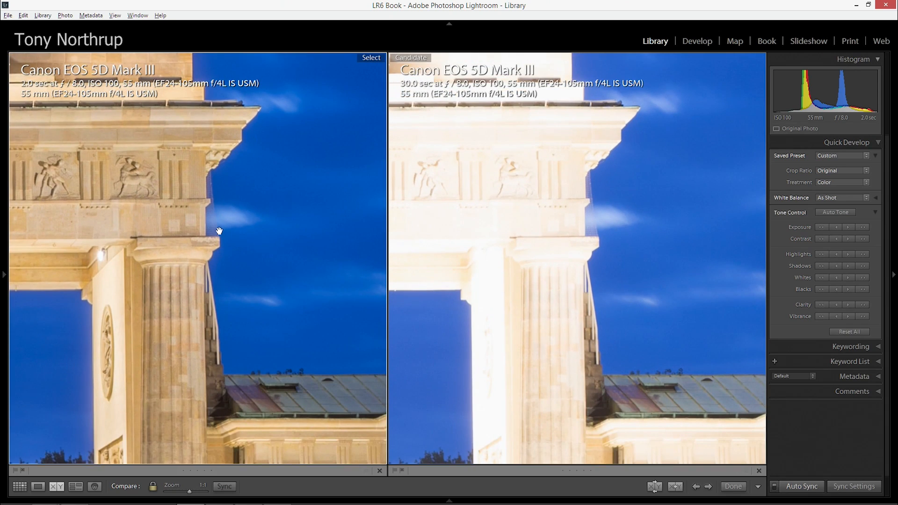
Examine the people, traffic lights and car lights beneath the gate for ghosting artifacts in both photos
drag(174, 323, 278, 79)
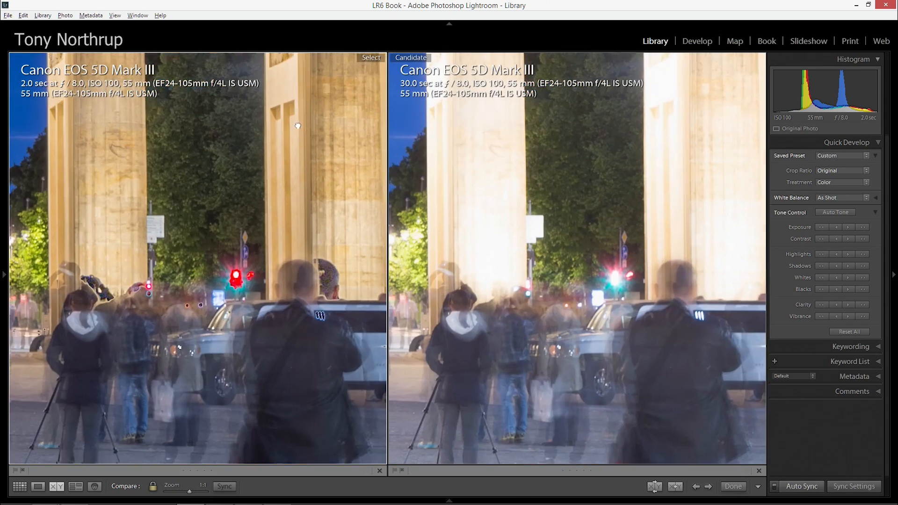
drag(196, 262, 283, 221)
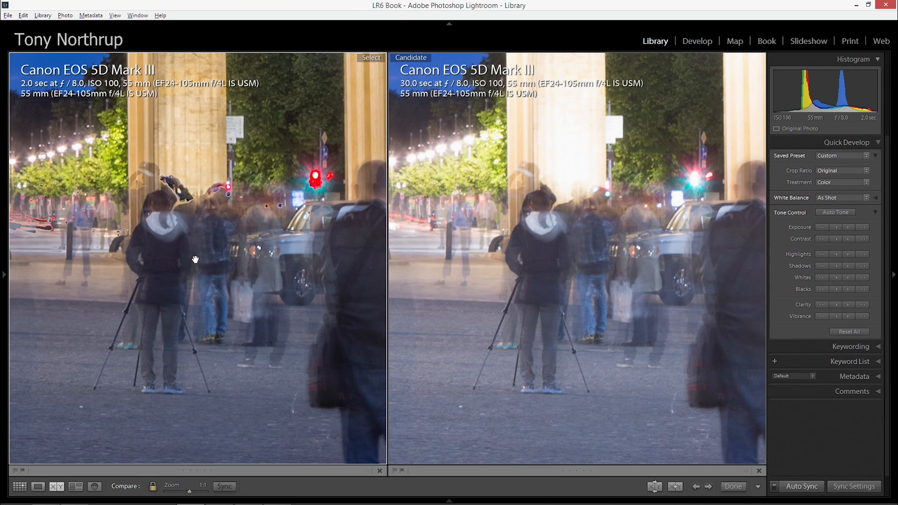
drag(242, 237, 249, 268)
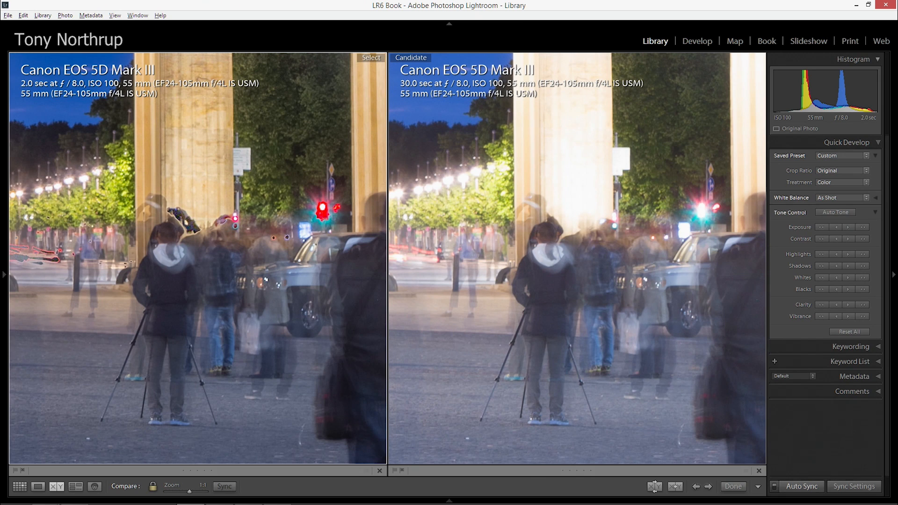
drag(211, 247, 225, 257)
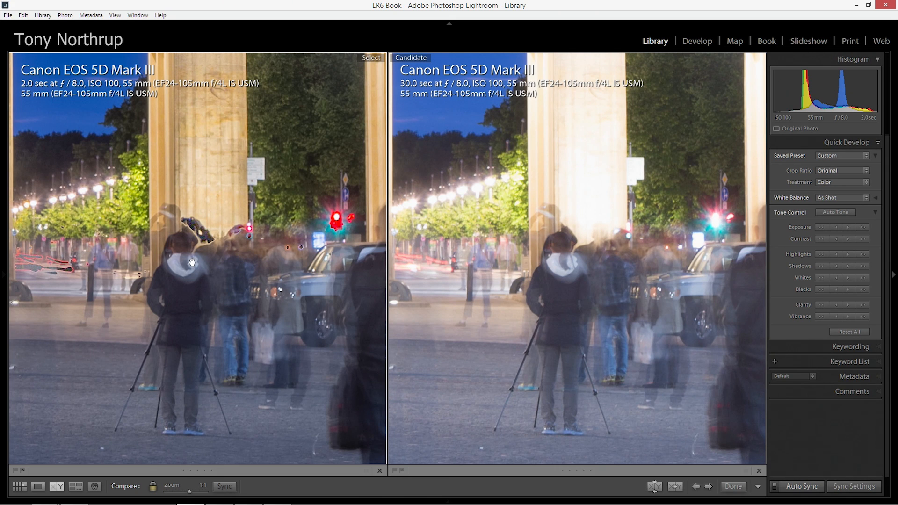
drag(191, 261, 317, 246)
drag(105, 245, 210, 266)
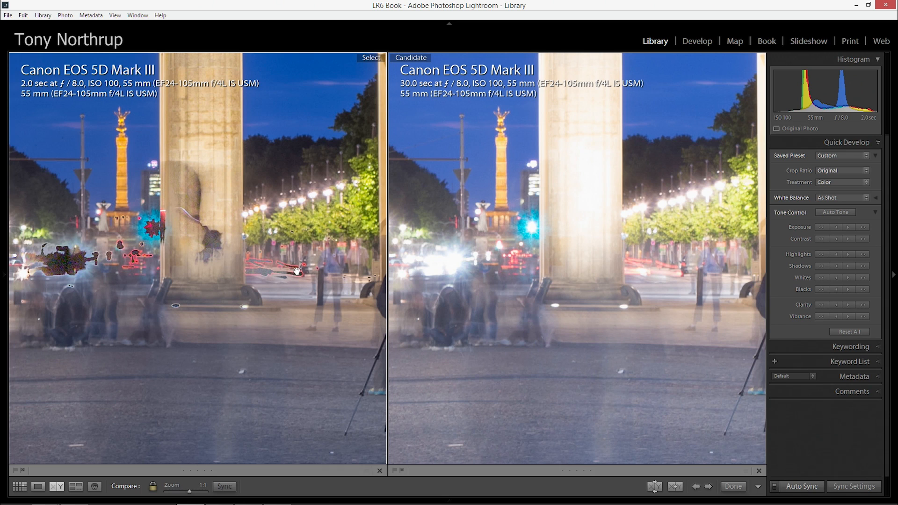
drag(99, 253, 276, 293)
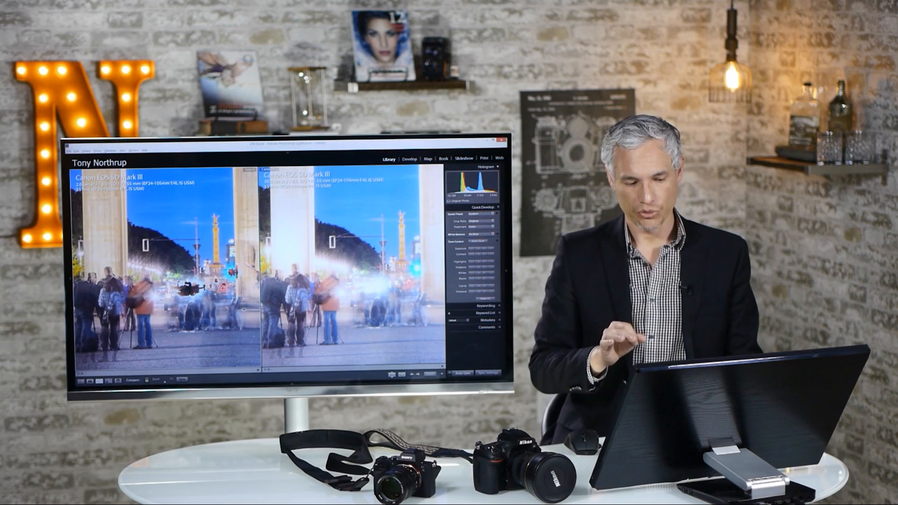
Return to the grid and open the merged HDR photo and the 30 sec exposure together as layers in Photoshop
key(g)
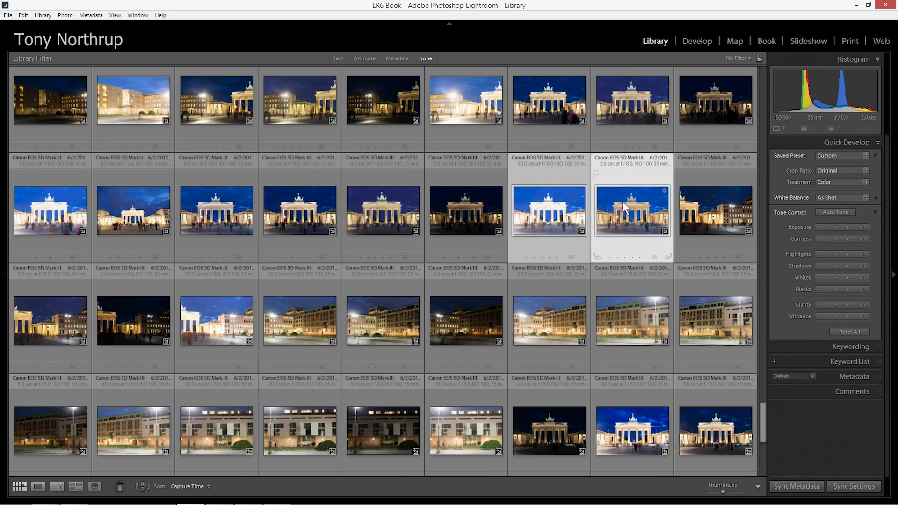
right_click(624, 207)
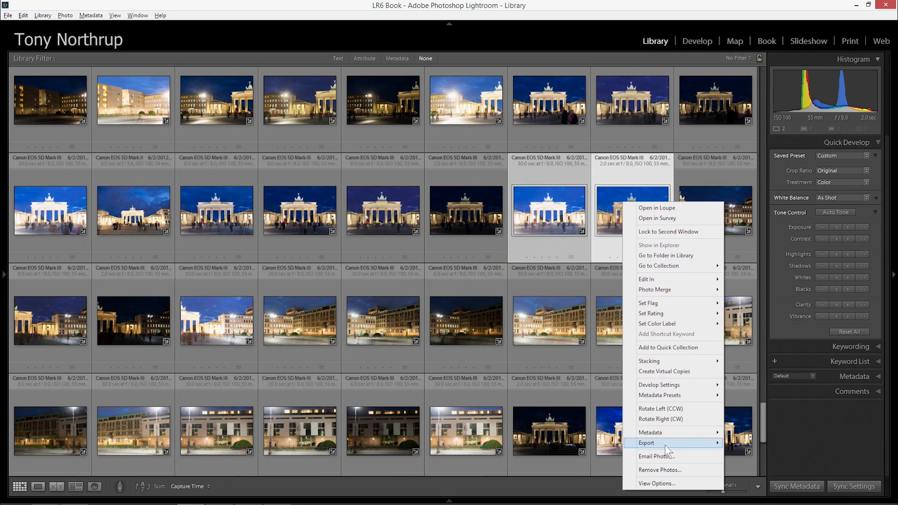
mouse_move(665, 445)
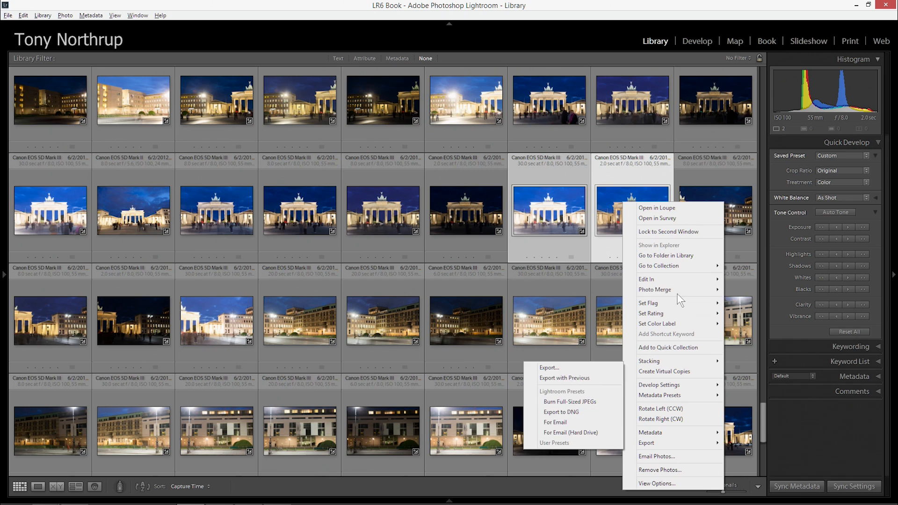
mouse_move(674, 279)
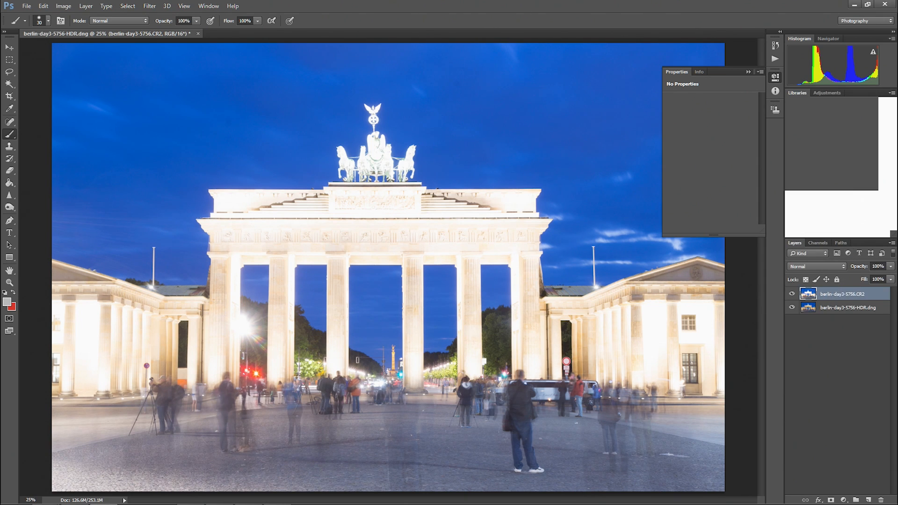
Move the berlin-day3-5756-HDR.dng layer above the berlin-day3-5756.CR2 layer and add a layer mask to it
click(831, 310)
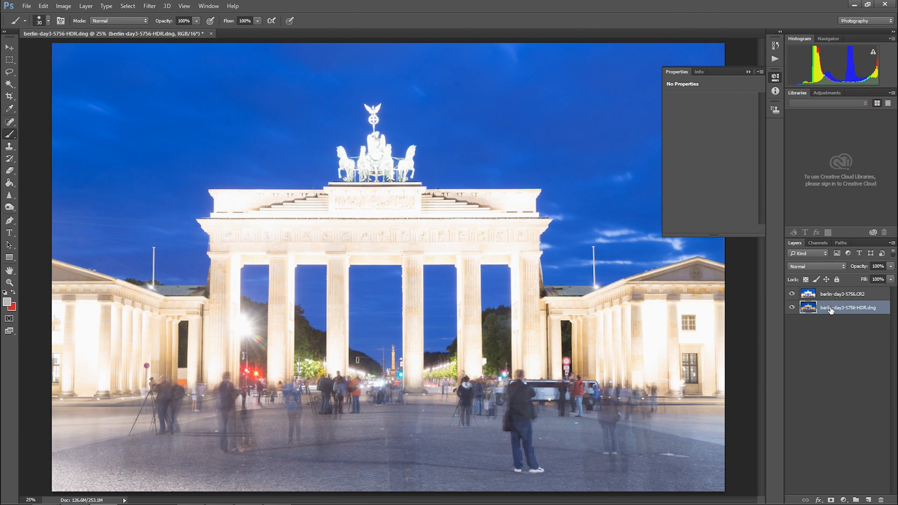
drag(835, 308, 835, 294)
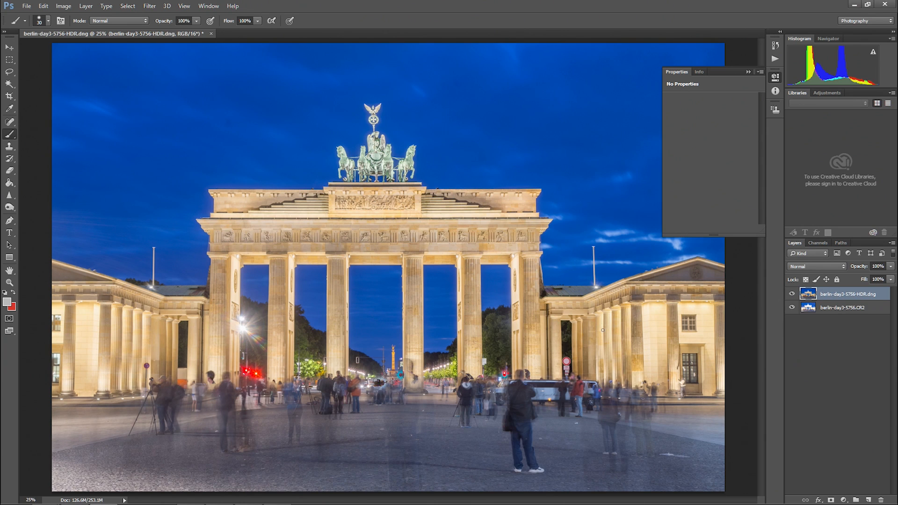
key(ctrl+1)
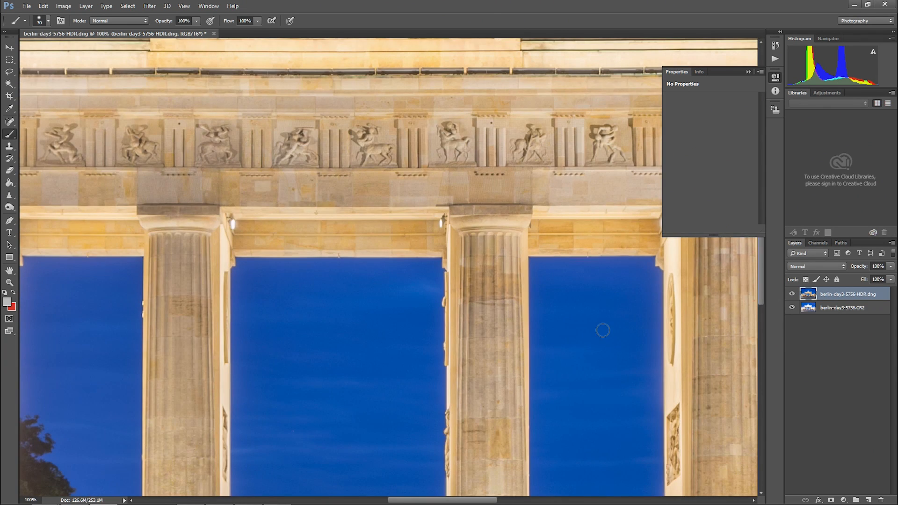
drag(607, 411, 449, 166)
drag(468, 316, 483, 136)
drag(392, 253, 494, 237)
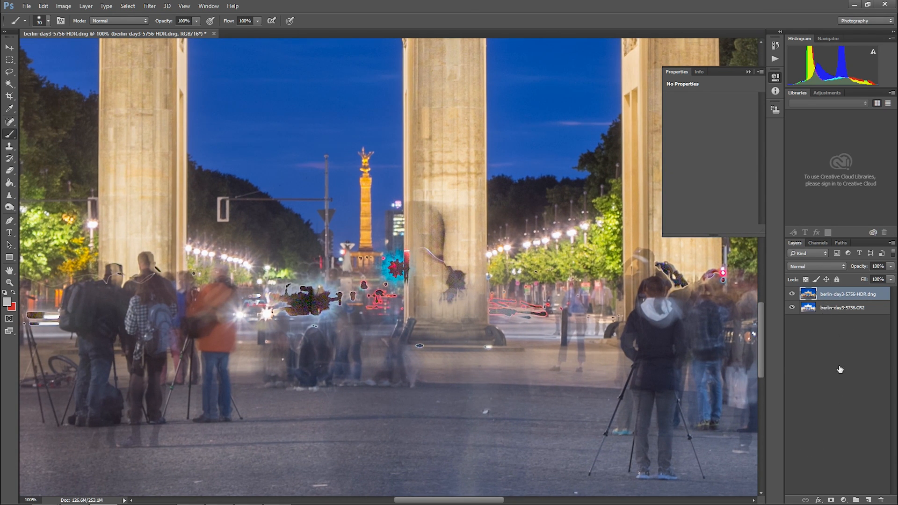
click(831, 500)
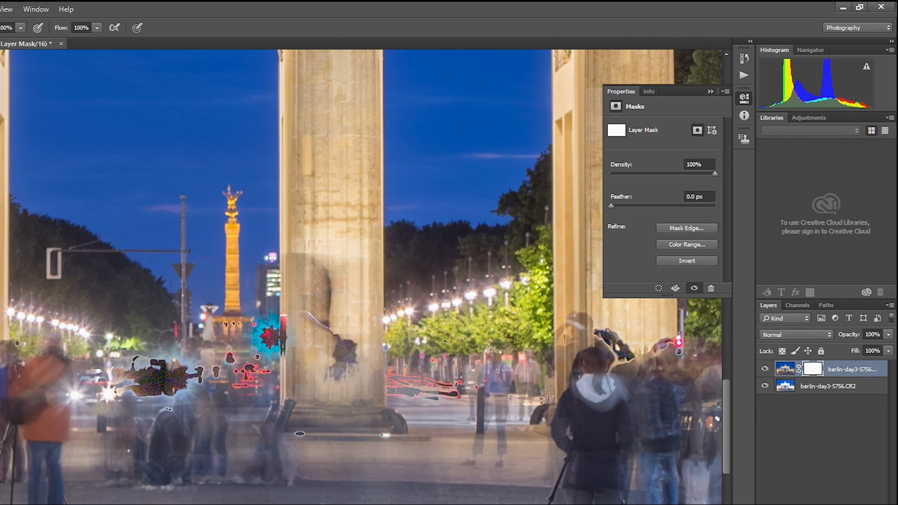
Paint black on the HDR layer's mask over the ghosted headlights and nearby traffic light with a softened 45 px brush, undoing the column stroke
mouse_move(72, 393)
mouse_down()
mouse_move(139, 375)
mouse_move(134, 386)
mouse_move(141, 379)
mouse_move(150, 391)
mouse_move(187, 388)
mouse_move(169, 384)
mouse_move(186, 379)
mouse_move(181, 374)
mouse_move(143, 377)
mouse_move(179, 364)
mouse_move(137, 362)
mouse_move(137, 386)
mouse_move(217, 373)
mouse_move(228, 356)
mouse_move(239, 367)
mouse_move(260, 366)
mouse_move(236, 381)
mouse_move(267, 369)
mouse_up()
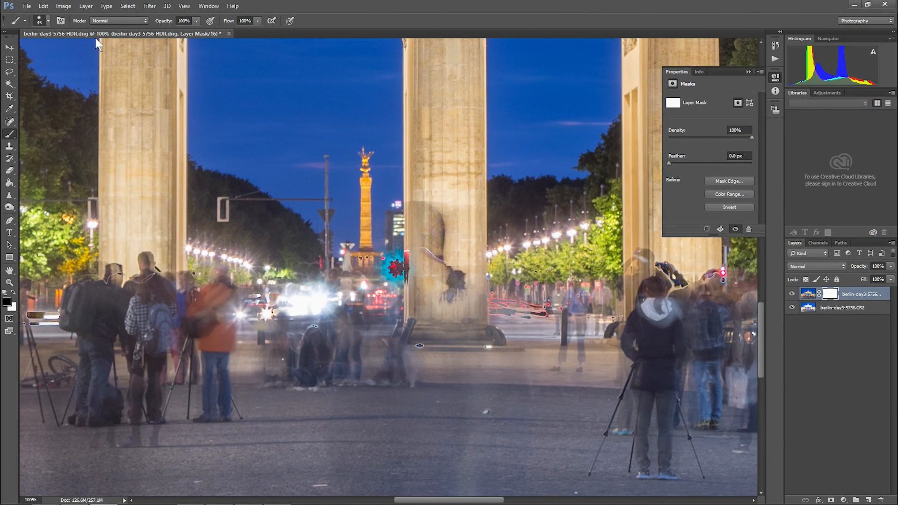
click(49, 21)
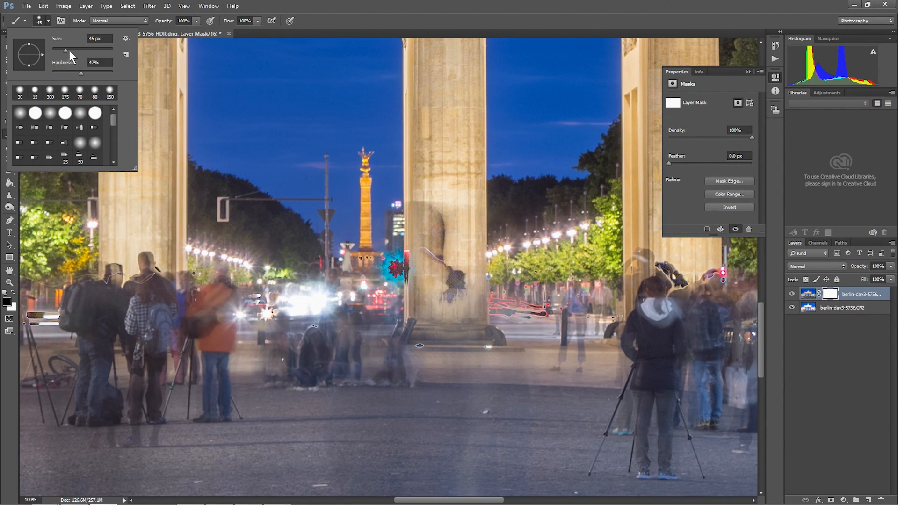
drag(80, 74, 55, 71)
mouse_move(390, 265)
mouse_down()
mouse_move(395, 271)
mouse_move(406, 256)
mouse_move(411, 278)
mouse_move(409, 256)
mouse_move(450, 295)
mouse_move(462, 284)
mouse_up()
key(ctrl+z)
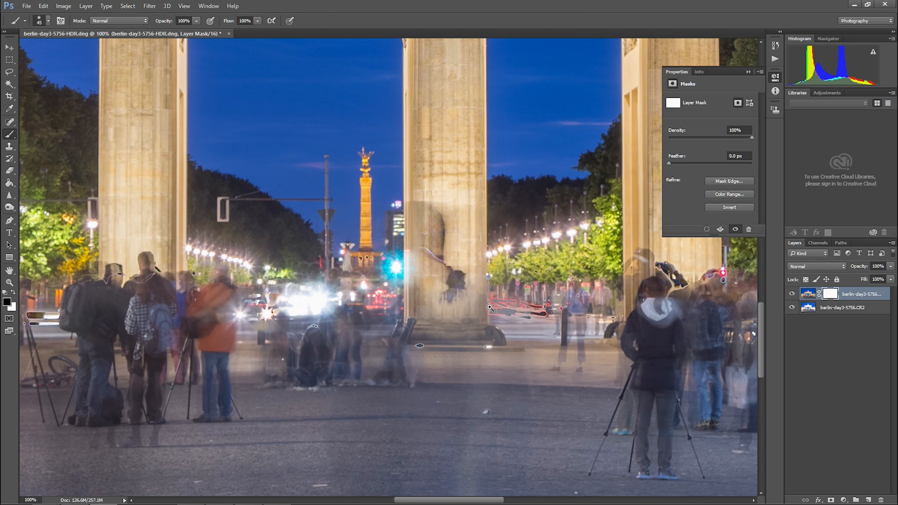
Mask out the red light trails beside the central column and the dark streak behind the tripods near the bicycle
mouse_move(544, 314)
mouse_down()
mouse_move(493, 315)
mouse_move(491, 297)
mouse_move(538, 310)
mouse_move(526, 310)
mouse_move(554, 313)
mouse_up()
mouse_move(574, 284)
mouse_down()
mouse_move(612, 321)
mouse_move(584, 312)
mouse_move(580, 368)
mouse_up()
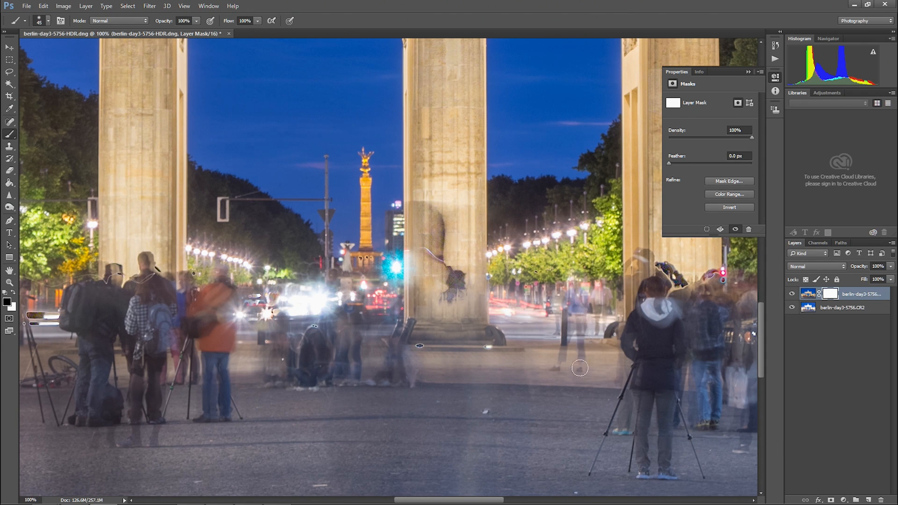
drag(309, 343, 594, 324)
drag(505, 326, 492, 337)
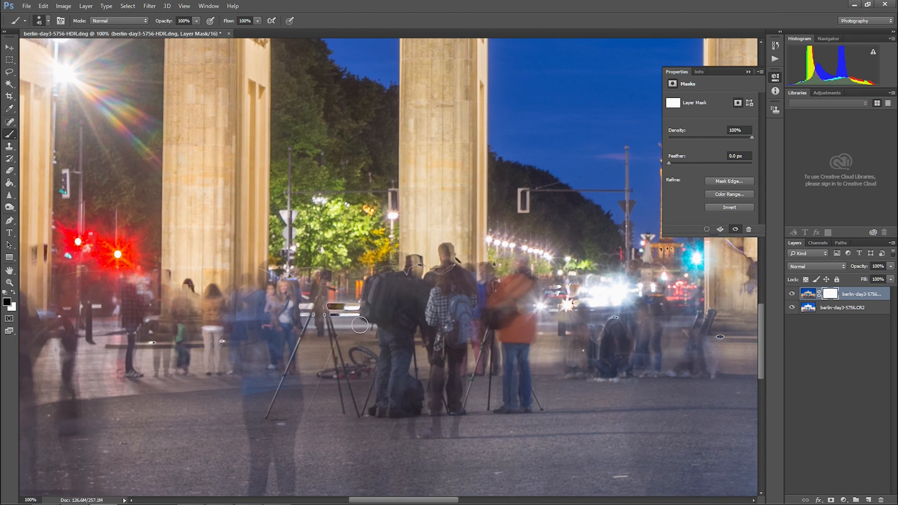
mouse_move(331, 314)
mouse_down()
mouse_move(343, 306)
mouse_move(323, 306)
mouse_move(375, 313)
mouse_move(332, 310)
mouse_up()
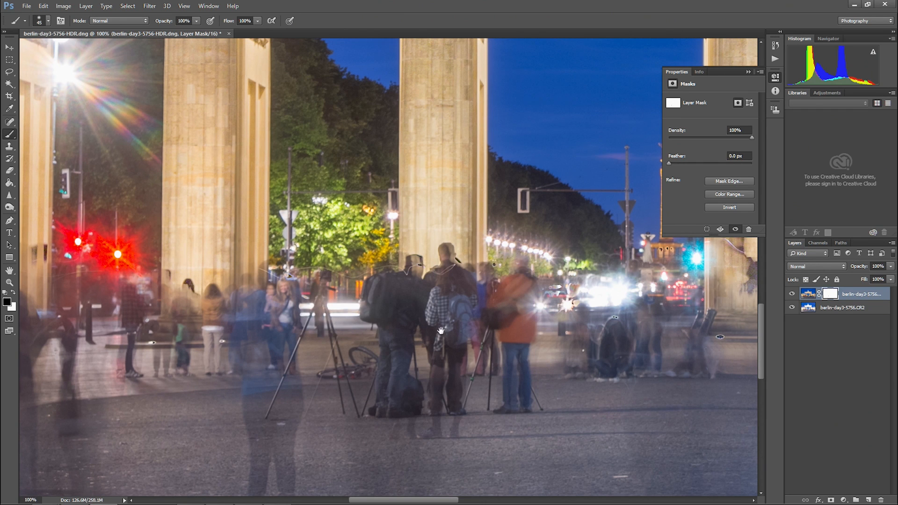
Mask out the ghosted red traffic light and the artifacts near the front of the white limousine
drag(525, 326, 173, 338)
drag(745, 310, 397, 326)
mouse_move(319, 306)
mouse_down()
mouse_move(309, 291)
mouse_move(299, 299)
mouse_move(323, 328)
mouse_move(383, 311)
mouse_up()
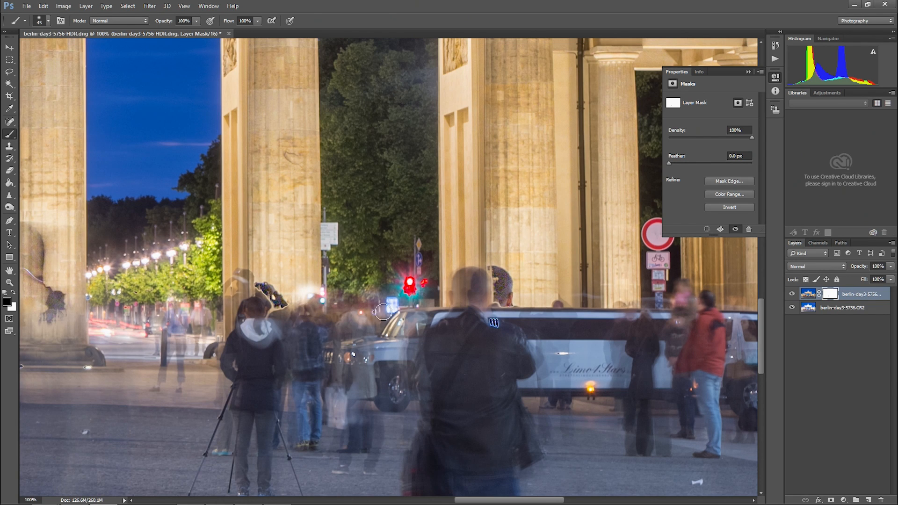
mouse_move(410, 283)
mouse_down()
mouse_move(403, 297)
mouse_move(413, 267)
mouse_up()
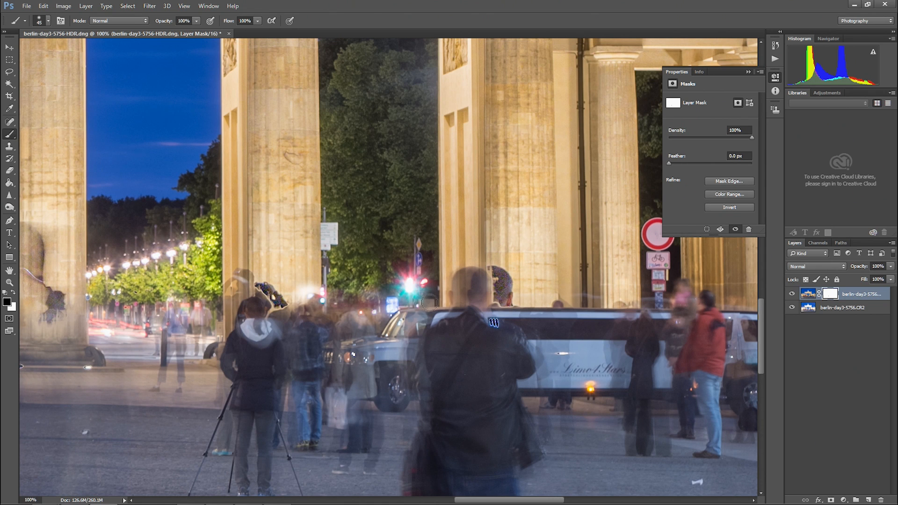
Mask out the dark spots over the ground lights along the steps behind the limousine
drag(592, 346, 392, 337)
mouse_move(647, 321)
mouse_down()
mouse_move(436, 301)
mouse_move(419, 290)
mouse_up()
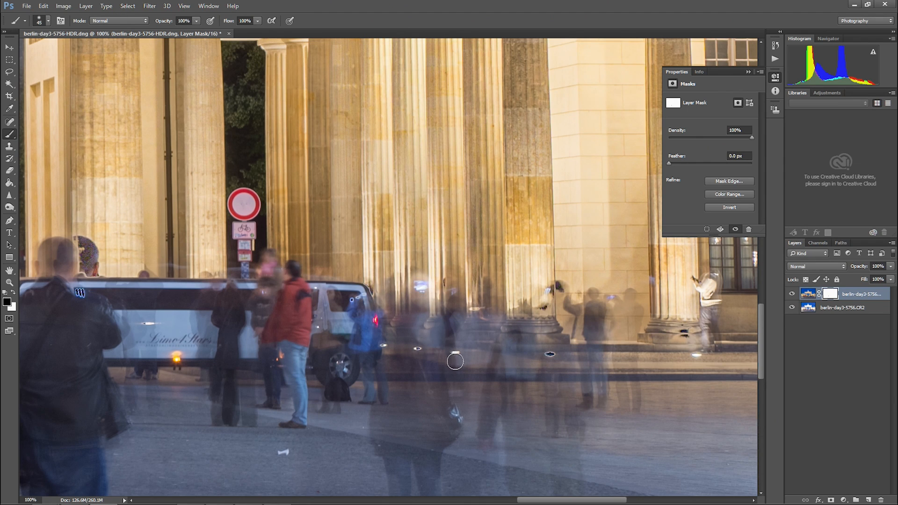
click(516, 333)
click(550, 354)
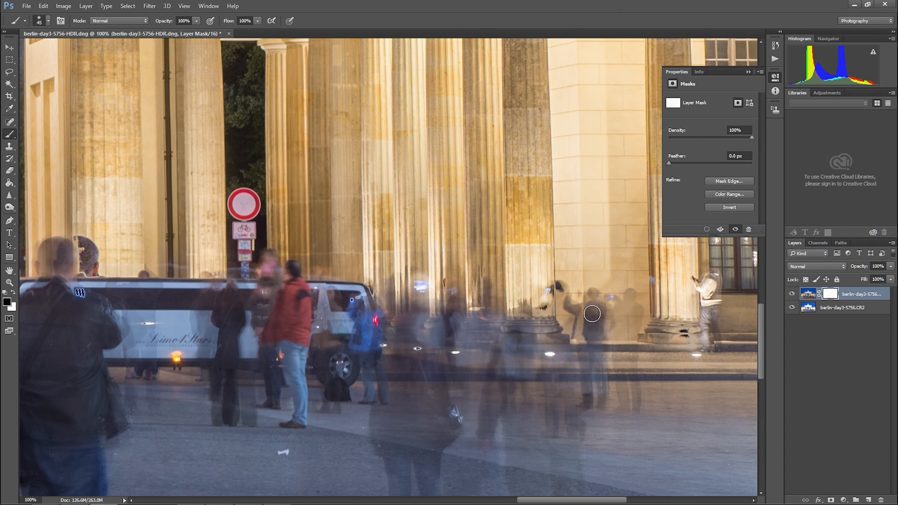
drag(572, 363, 405, 398)
Fit the whole gate image in view, then close the layered document and save its changes
key(ctrl+0)
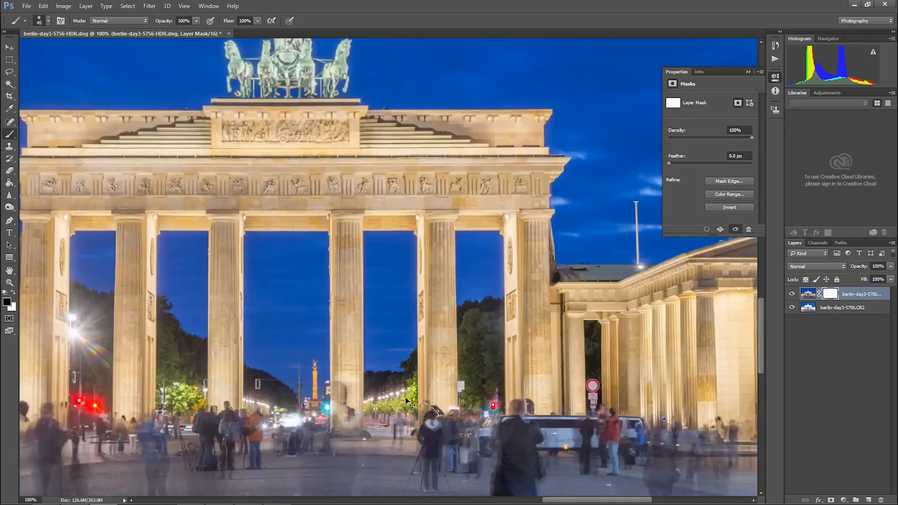
key(ctrl+w)
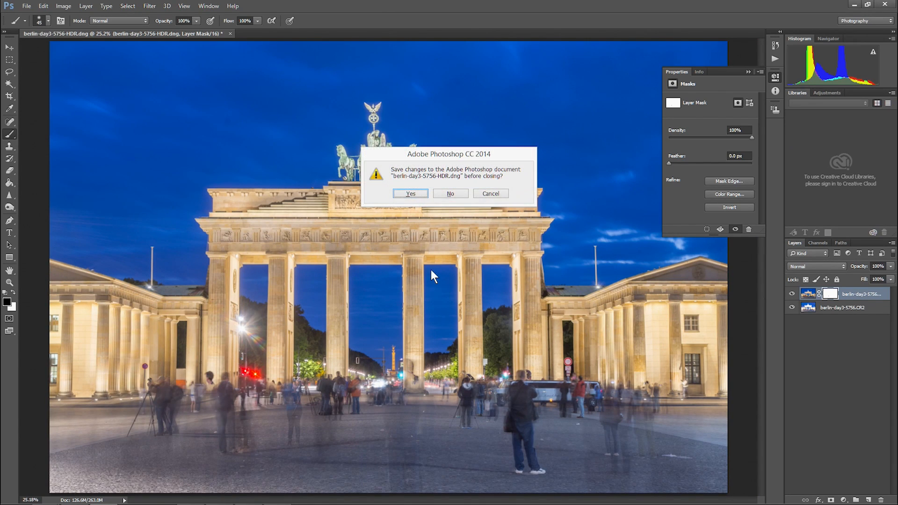
click(417, 192)
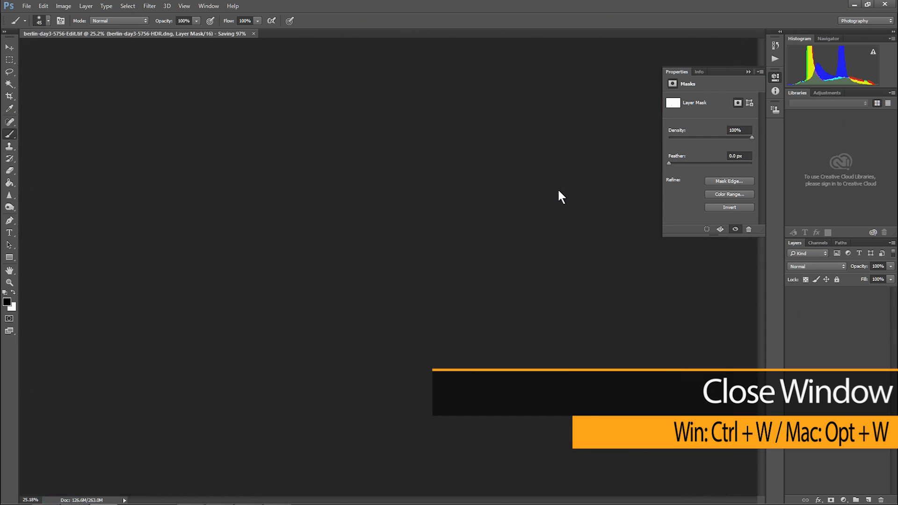